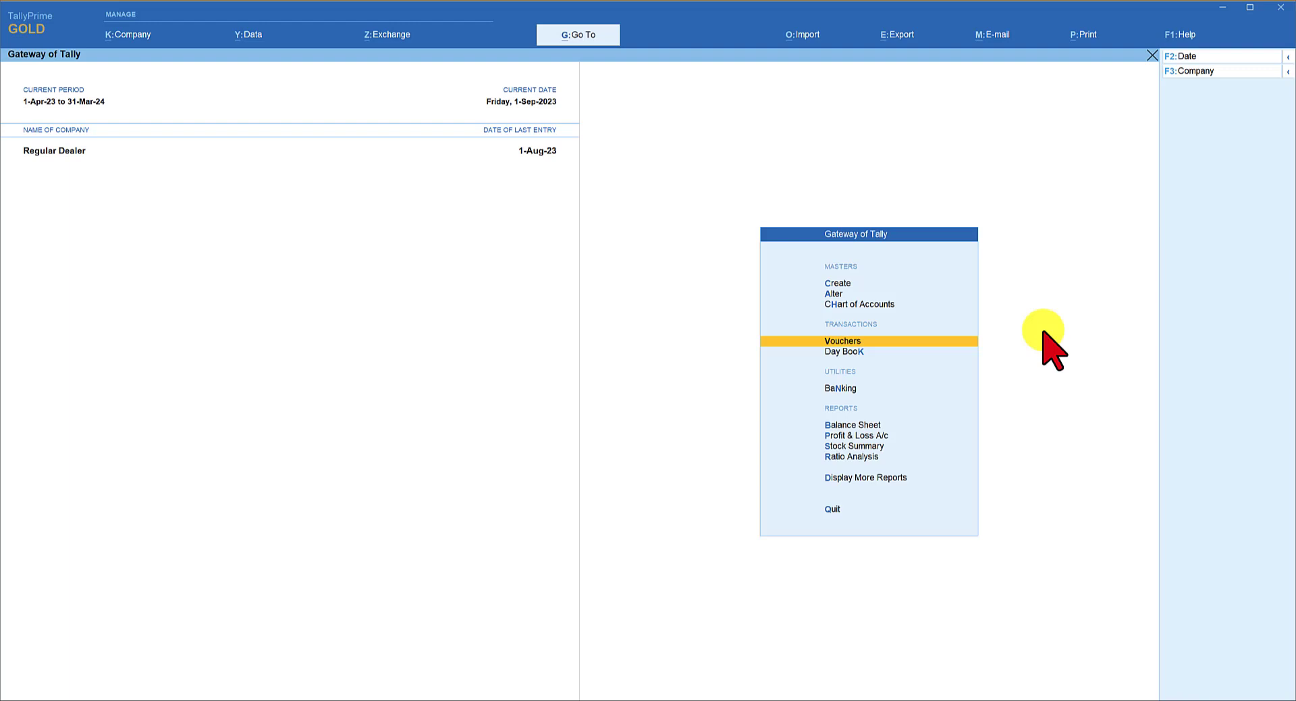
Start a sales voucher and configure it with Provide Rate Inclusive of Tax for Stock Items set to Yes.
key("Return")
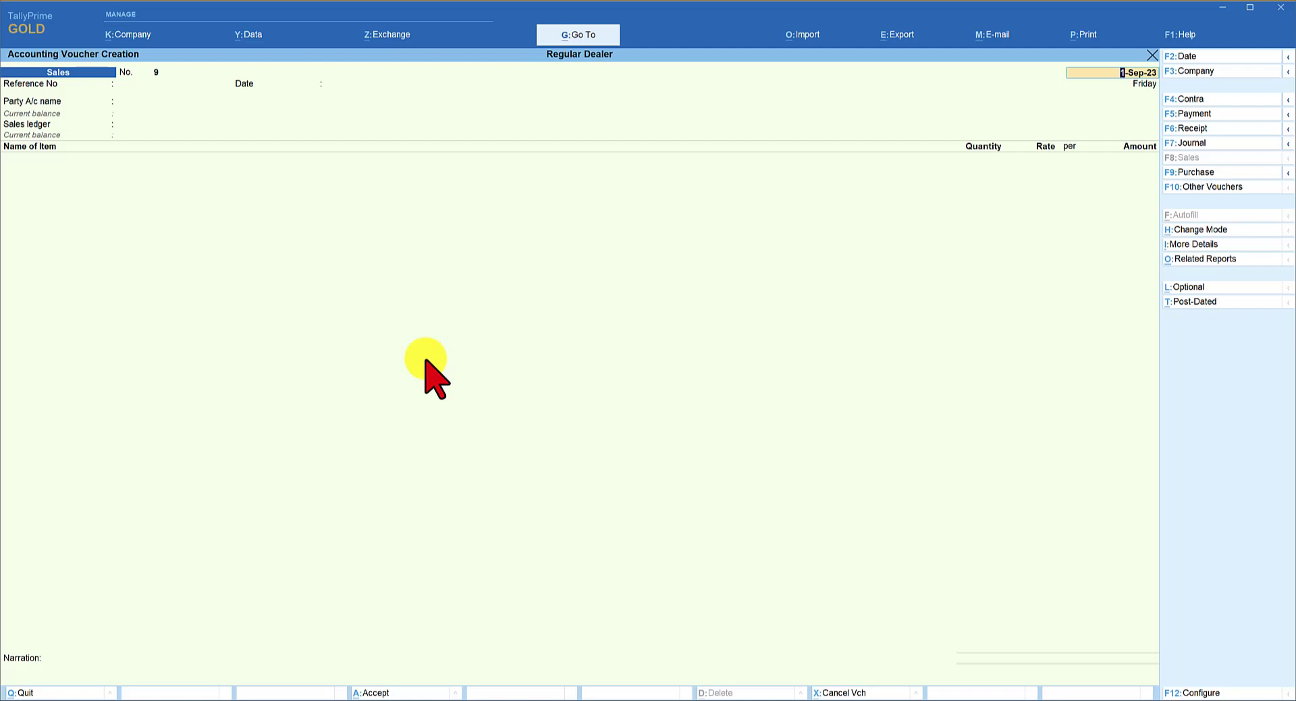
key("F12")
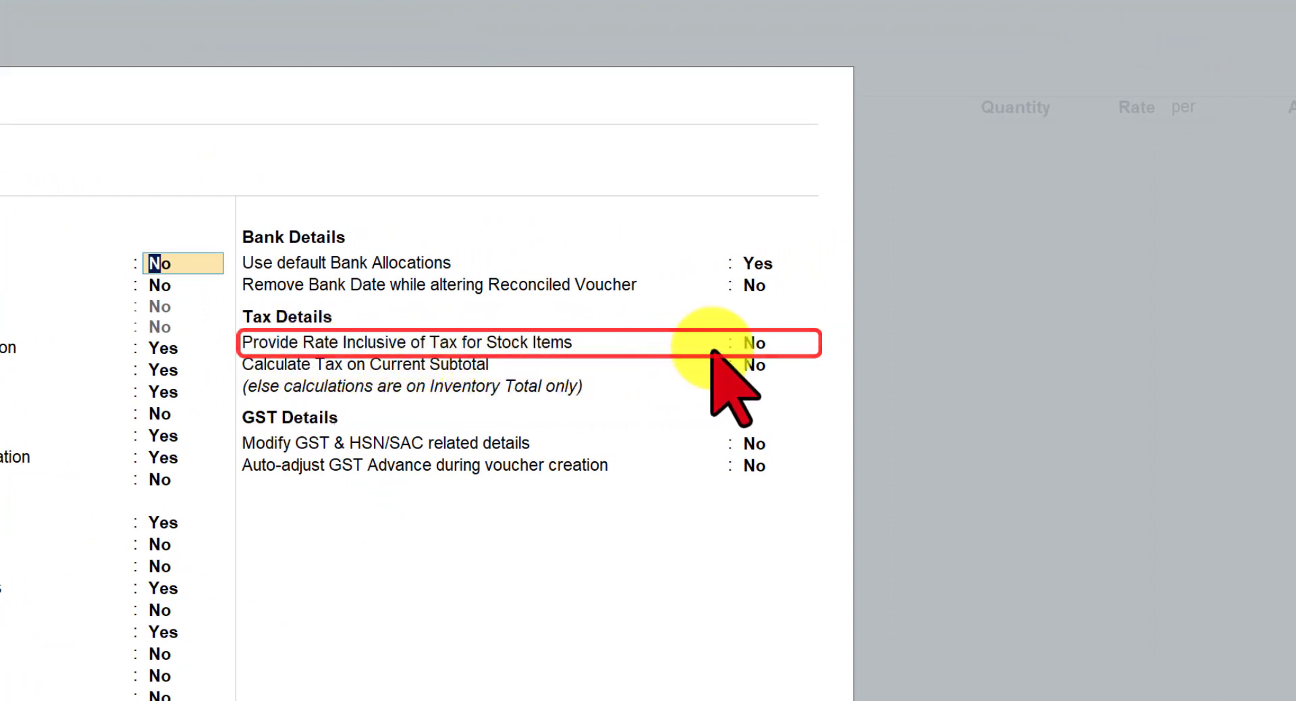
left_click(749, 345)
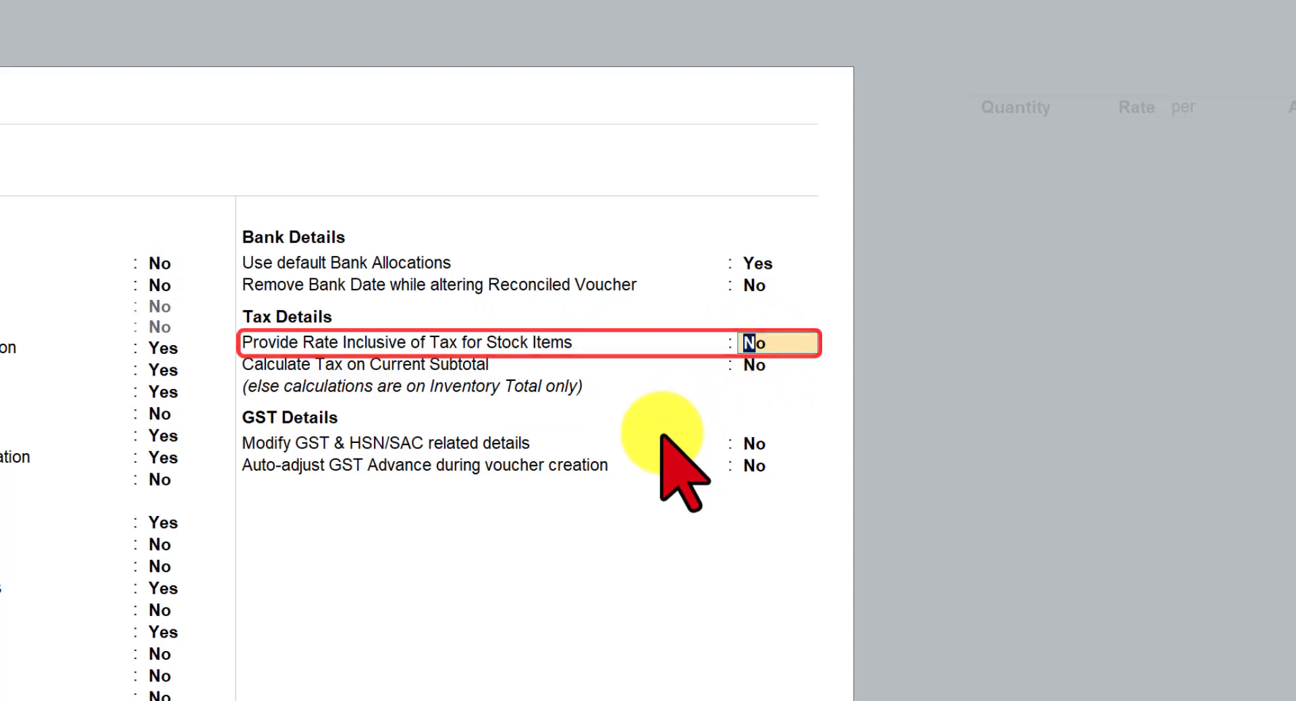
type("y")
key("Return")
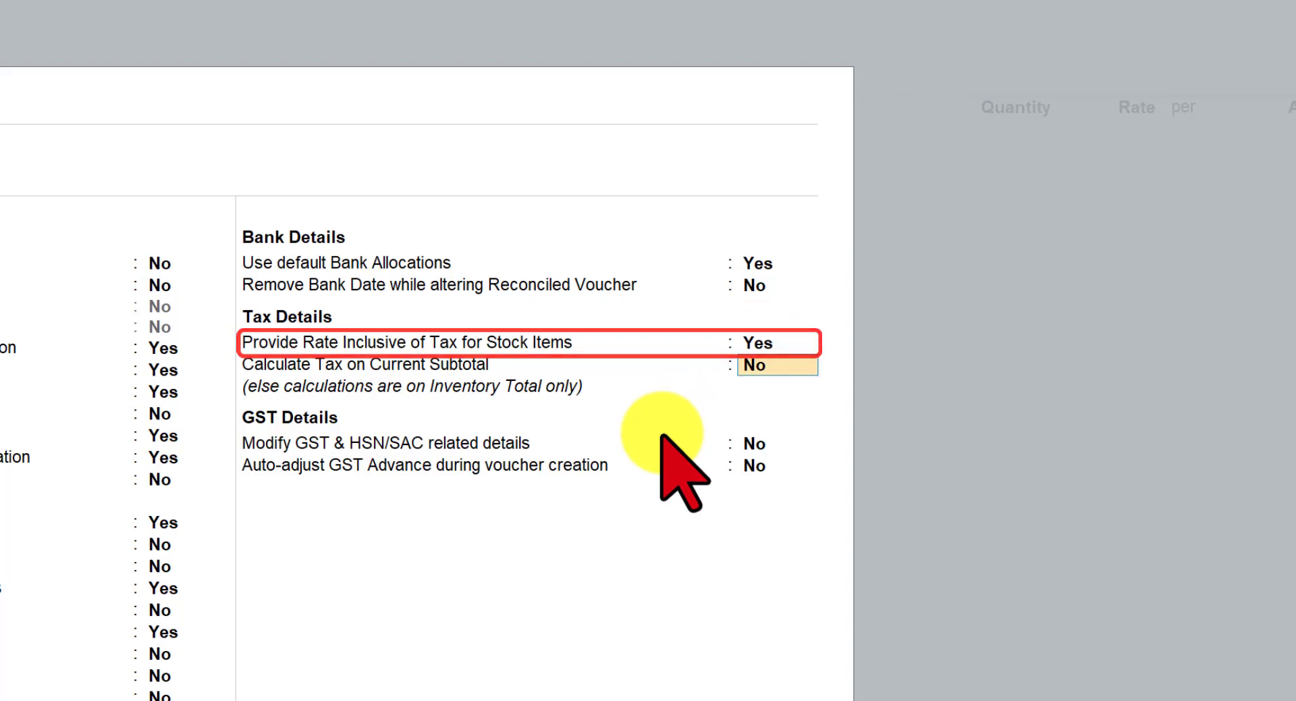
key("ctrl+a")
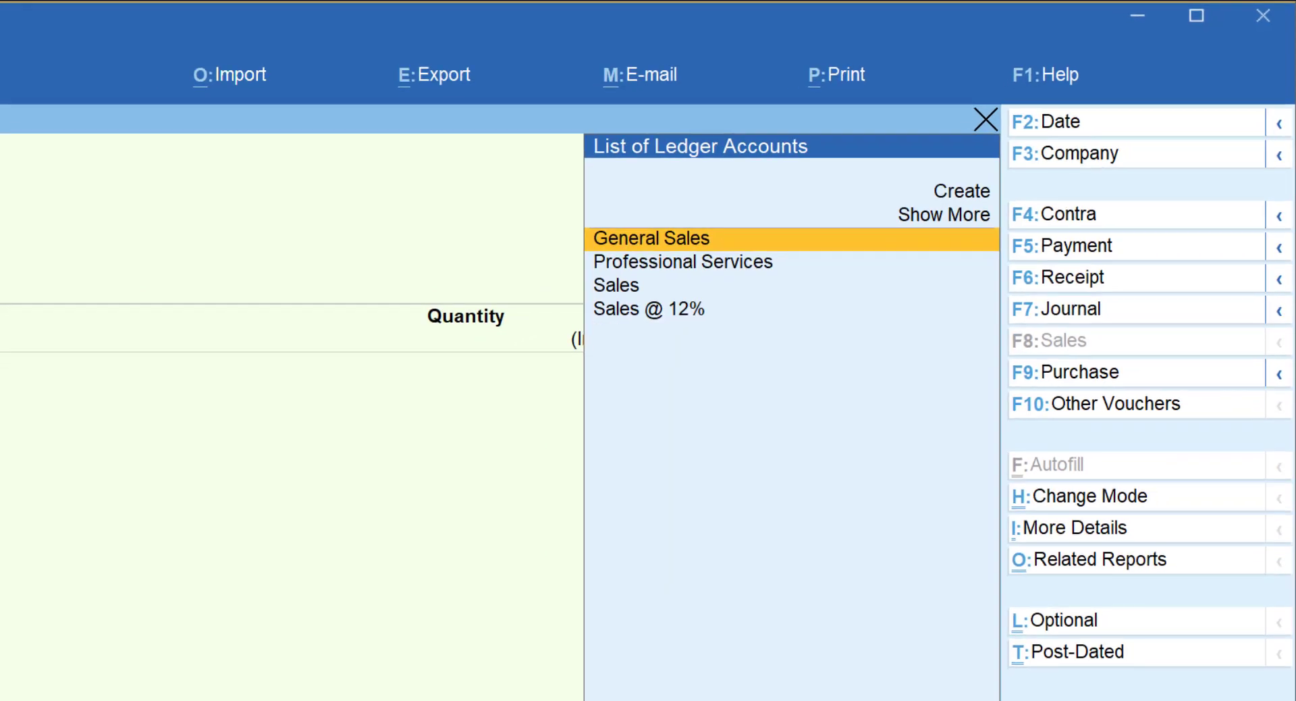
Choose Customer as the voucher's party account and Sales as the sales ledger.
key("Down")
key("Down")
key("Return")
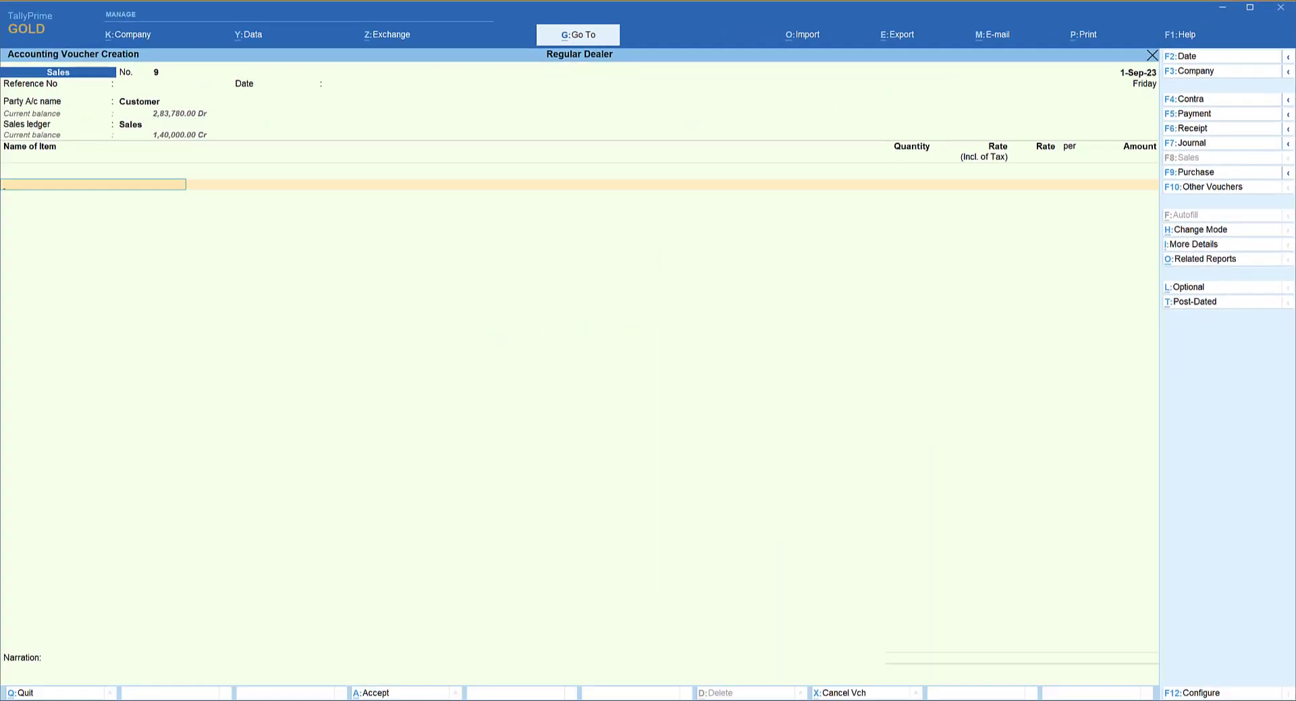
Add the Desktop Computer item with a quantity of 1 Nos and a tax-inclusive rate of 30000.
type("Des")
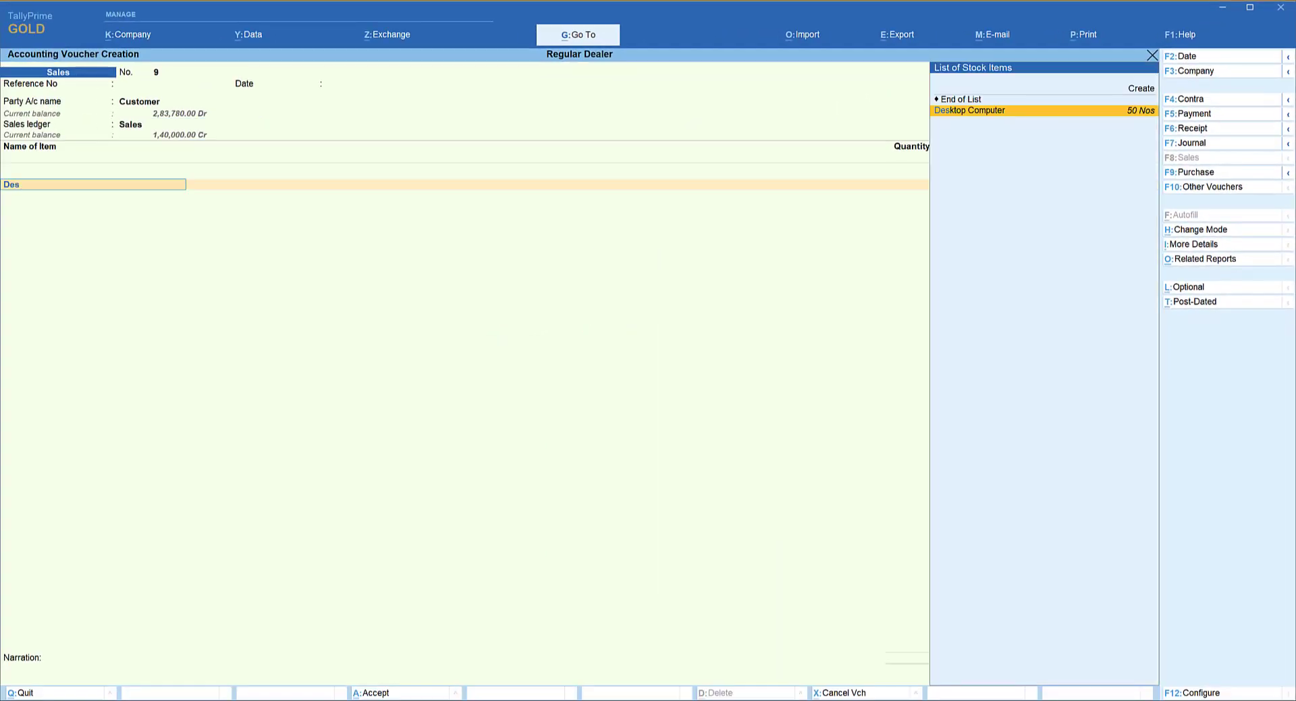
key("Return")
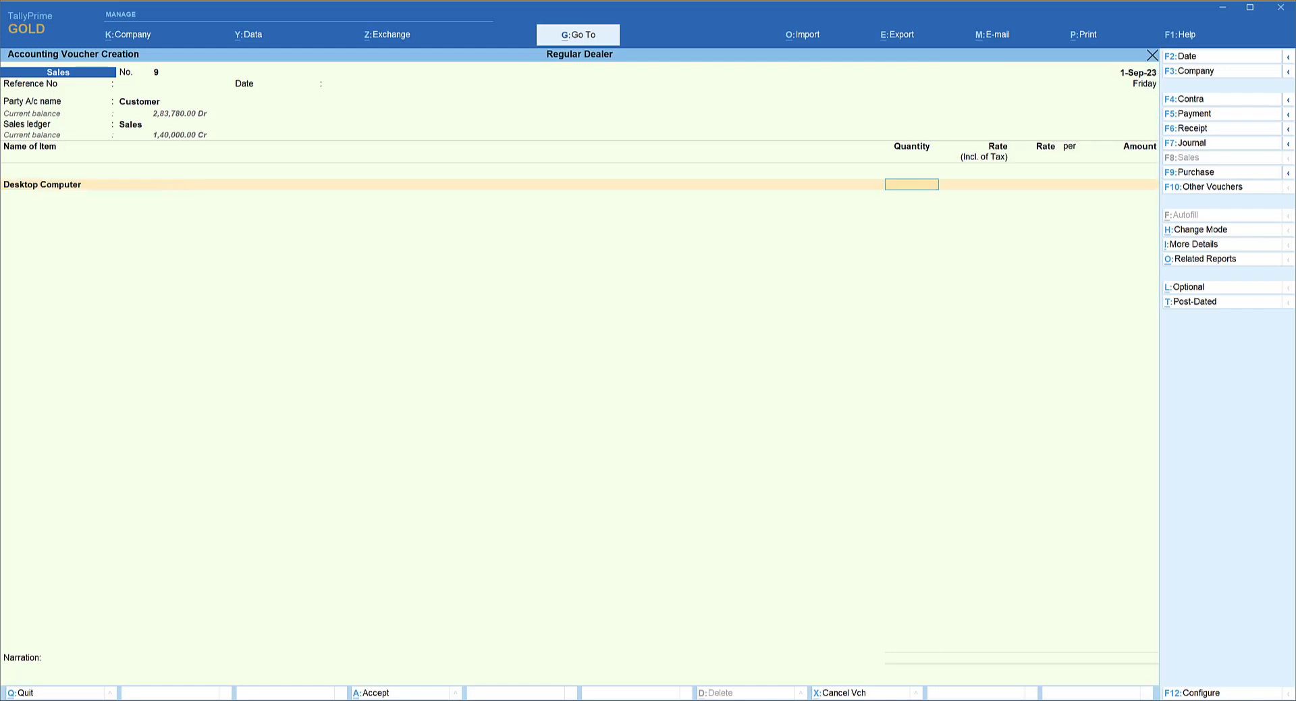
key("Return")
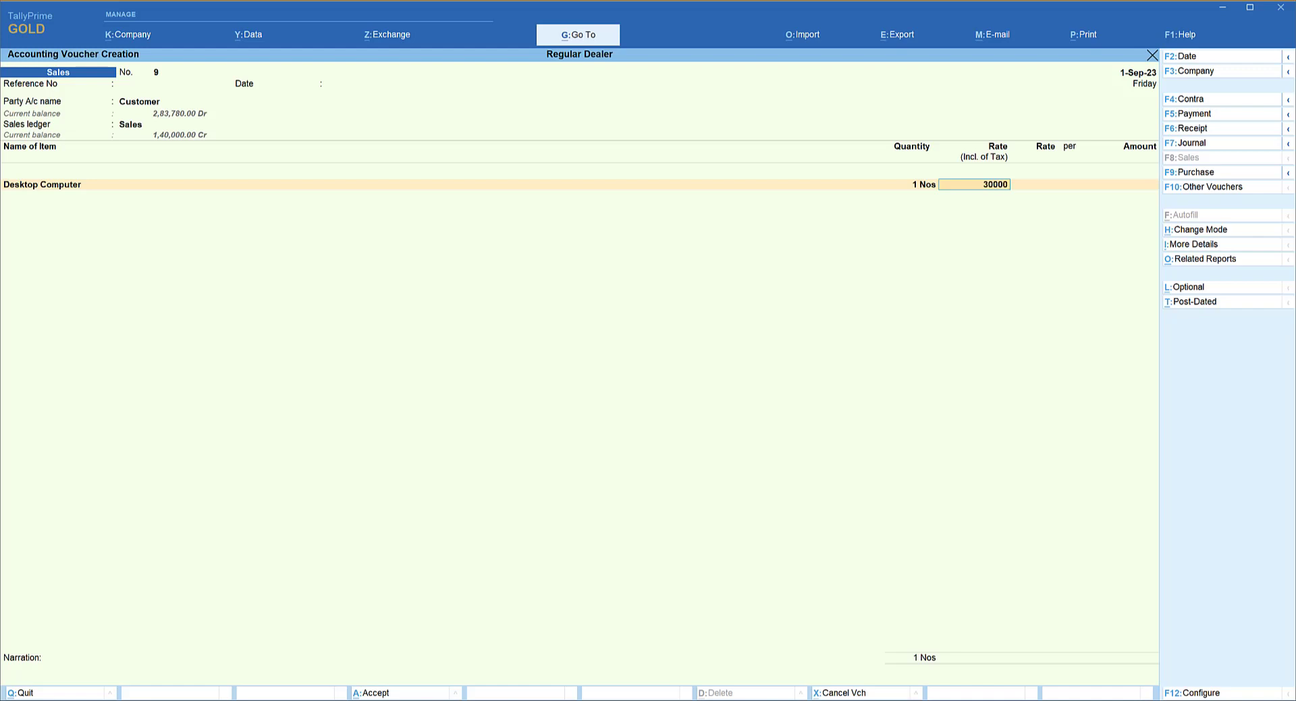
key("Return")
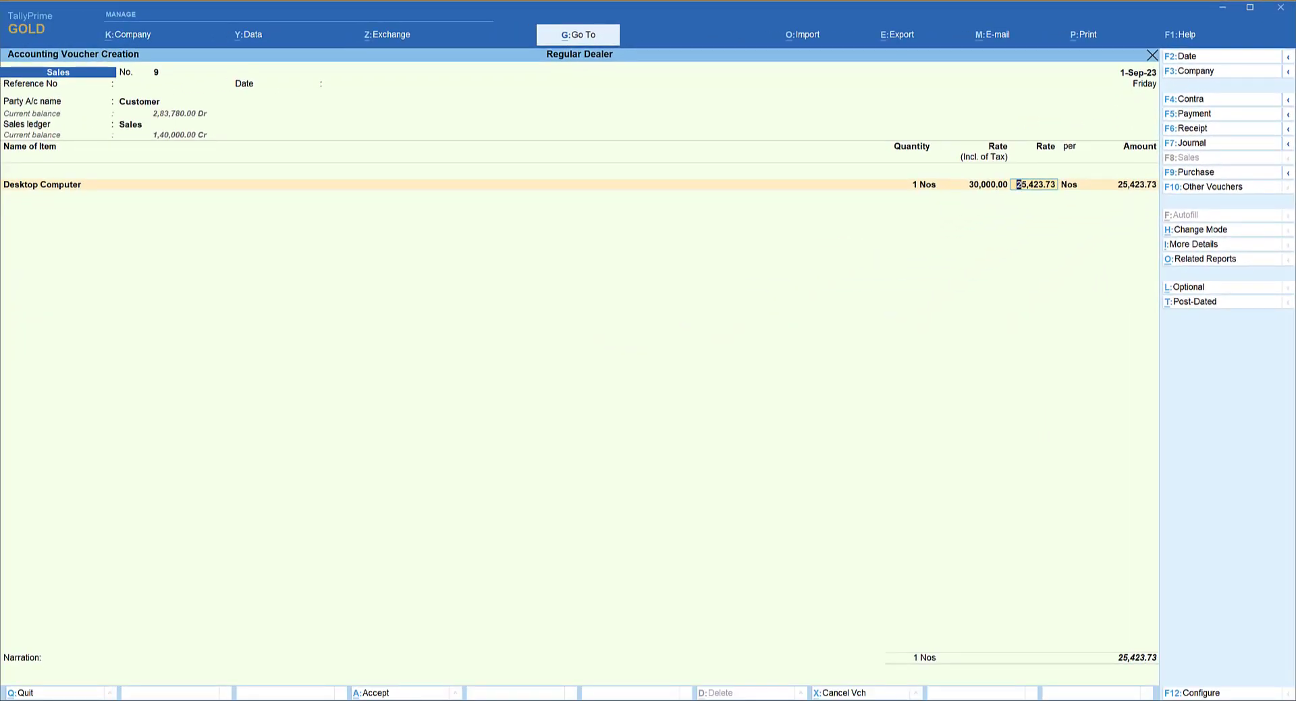
Open the Desktop Computer stock item's master from its voucher line to check the GST rate details, and return to the voucher.
key("BackSpace")
key("BackSpace")
key("BackSpace")
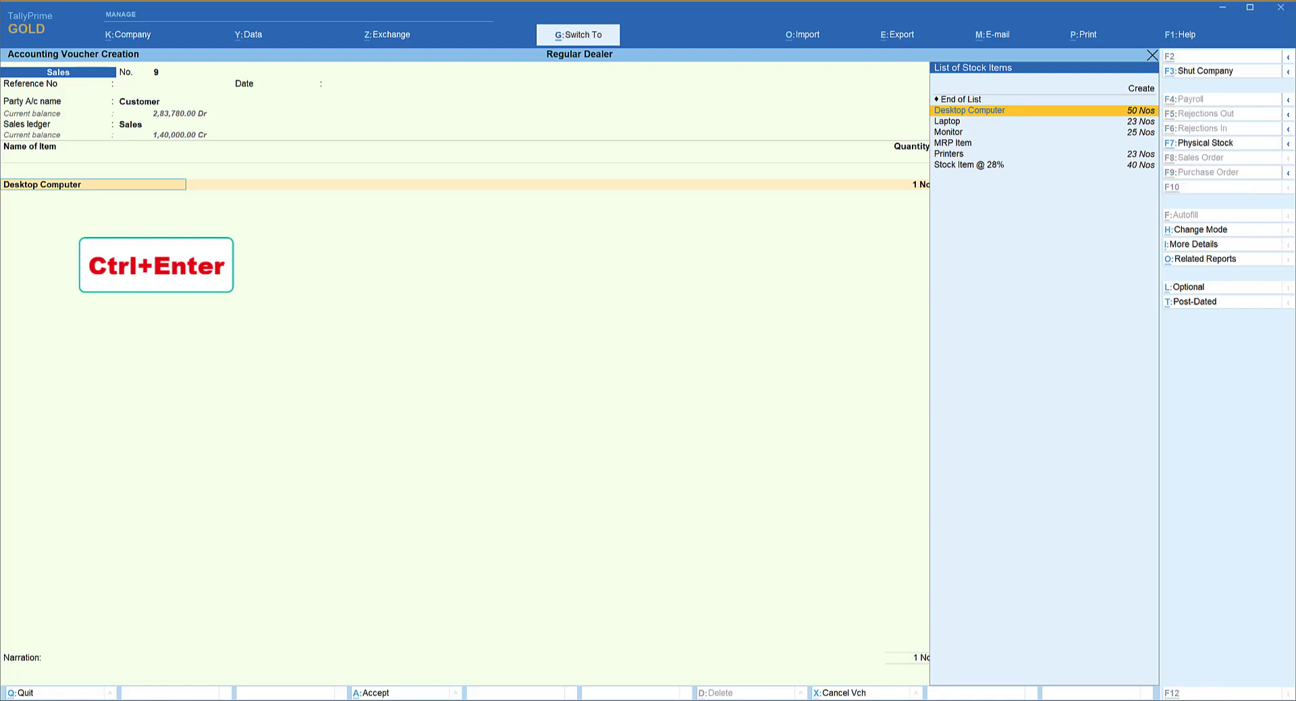
key("ctrl+Return")
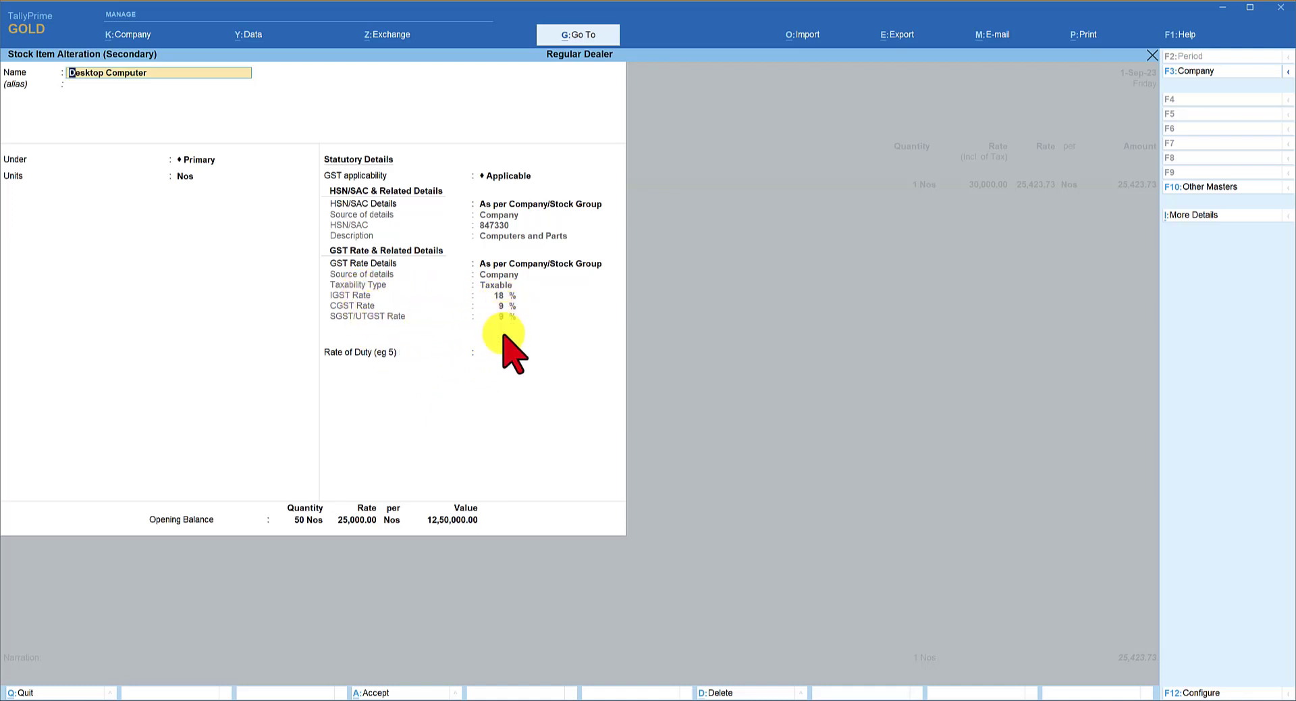
key("ctrl+a")
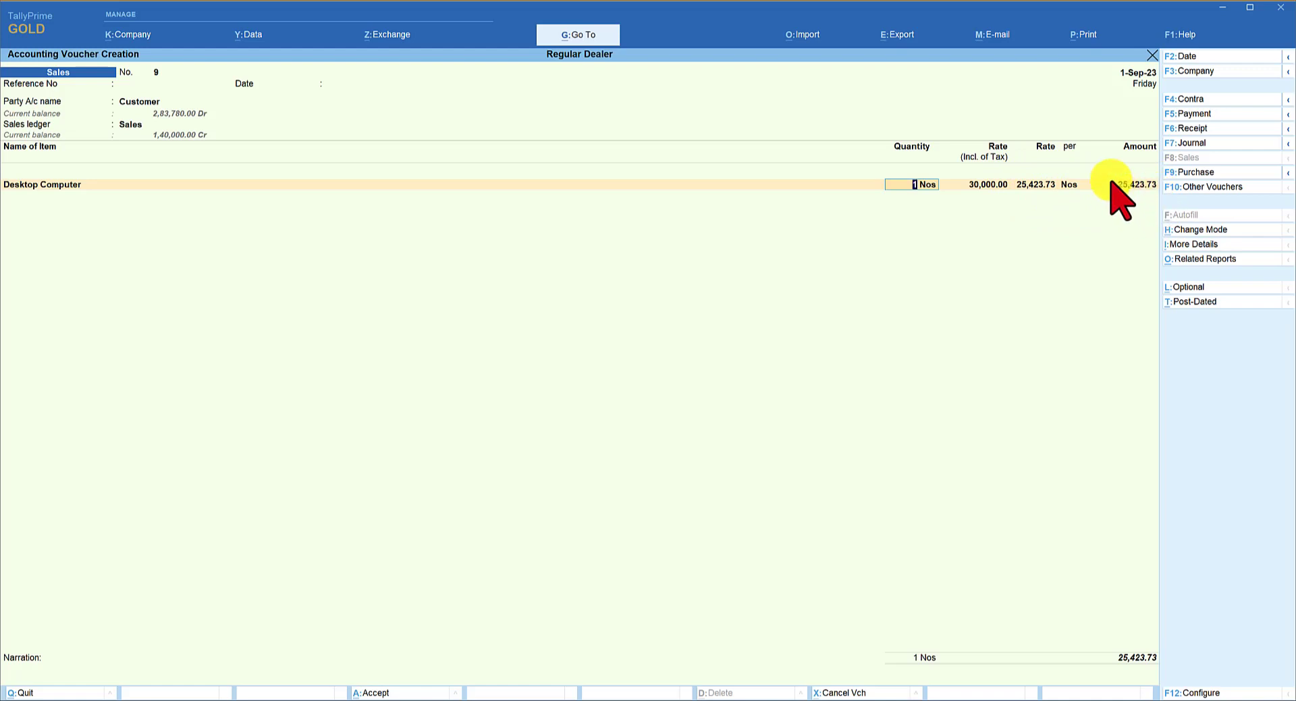
Accept the Desktop Computer line's quantity, rates and amount, and end the list of stock items.
key("Return")
key("Return")
key("Return")
key("Return")
key("Return")
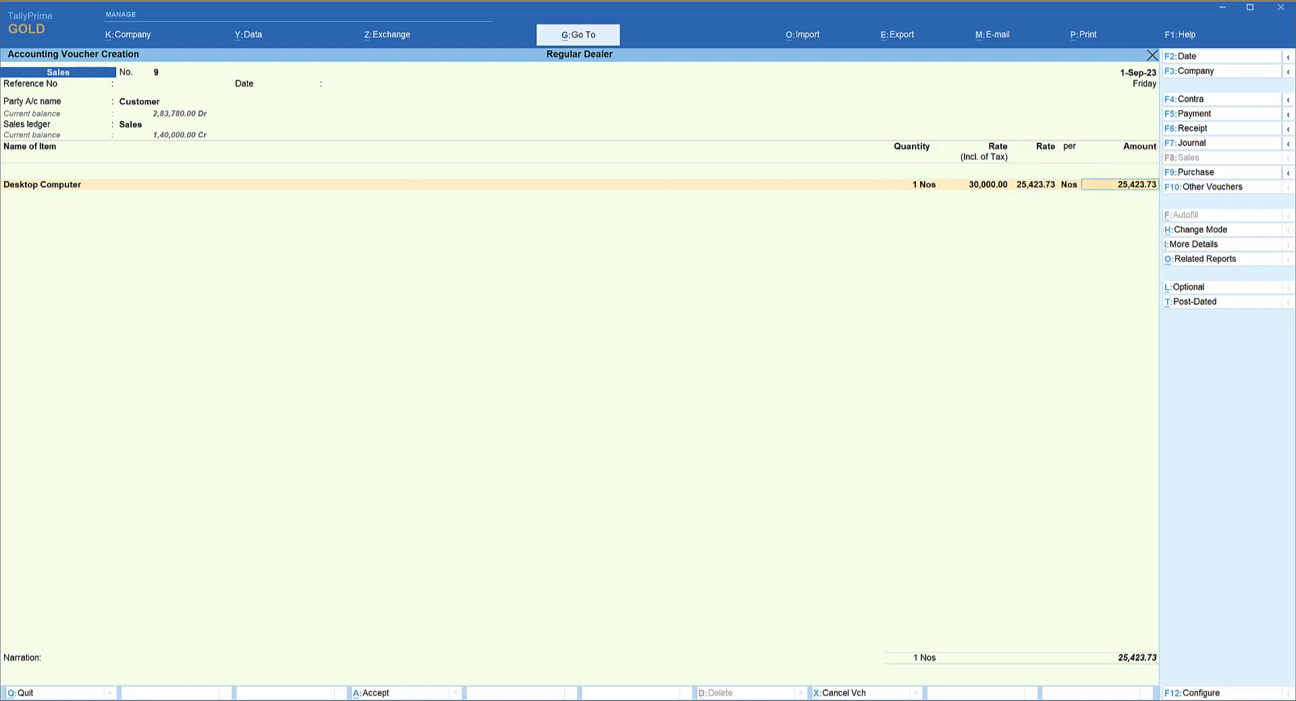
key("Return")
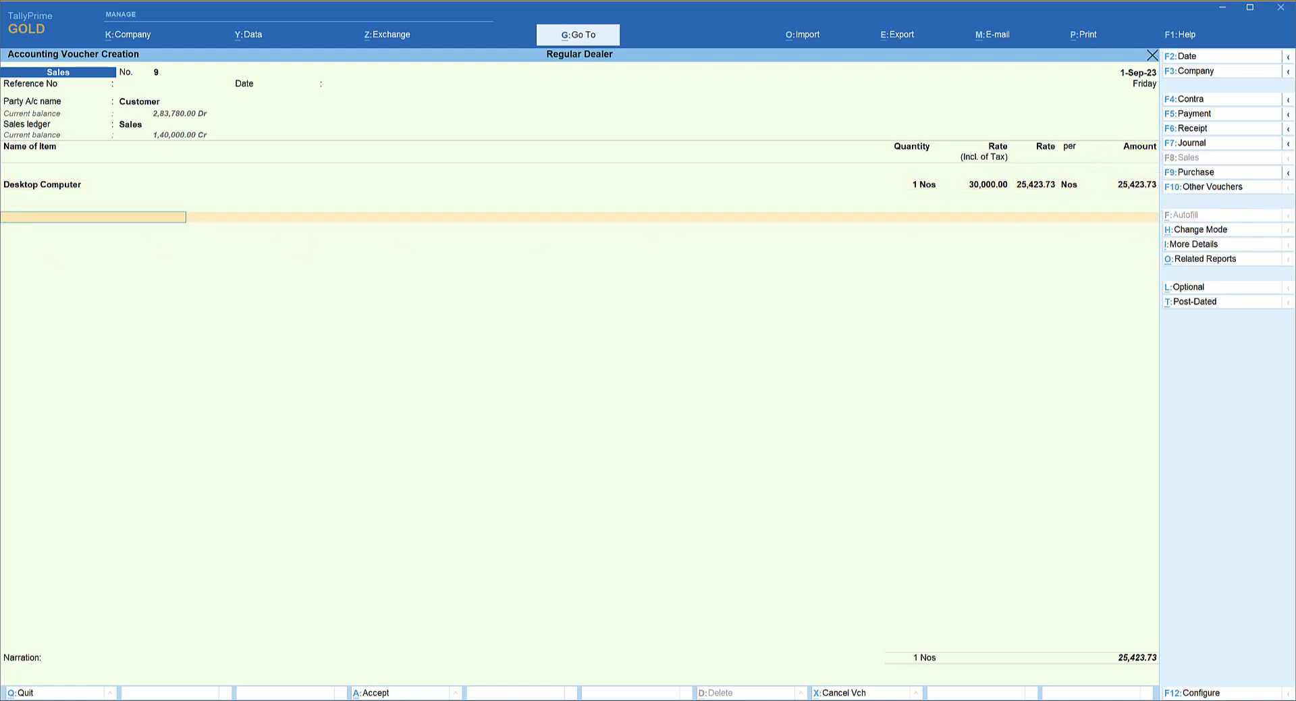
Add the CGST and SGST tax ledgers below the Desktop Computer line.
type("cg")
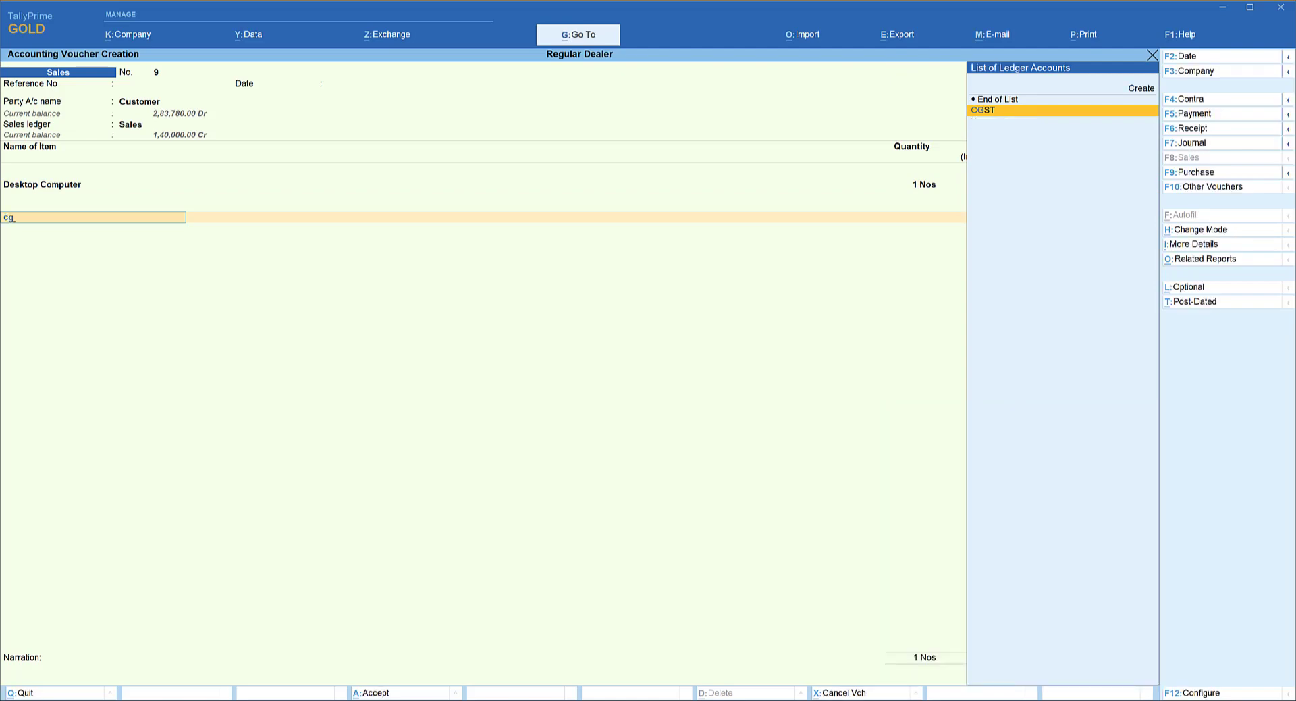
key("Return")
key("Return")
key("Return")
type("Sgs")
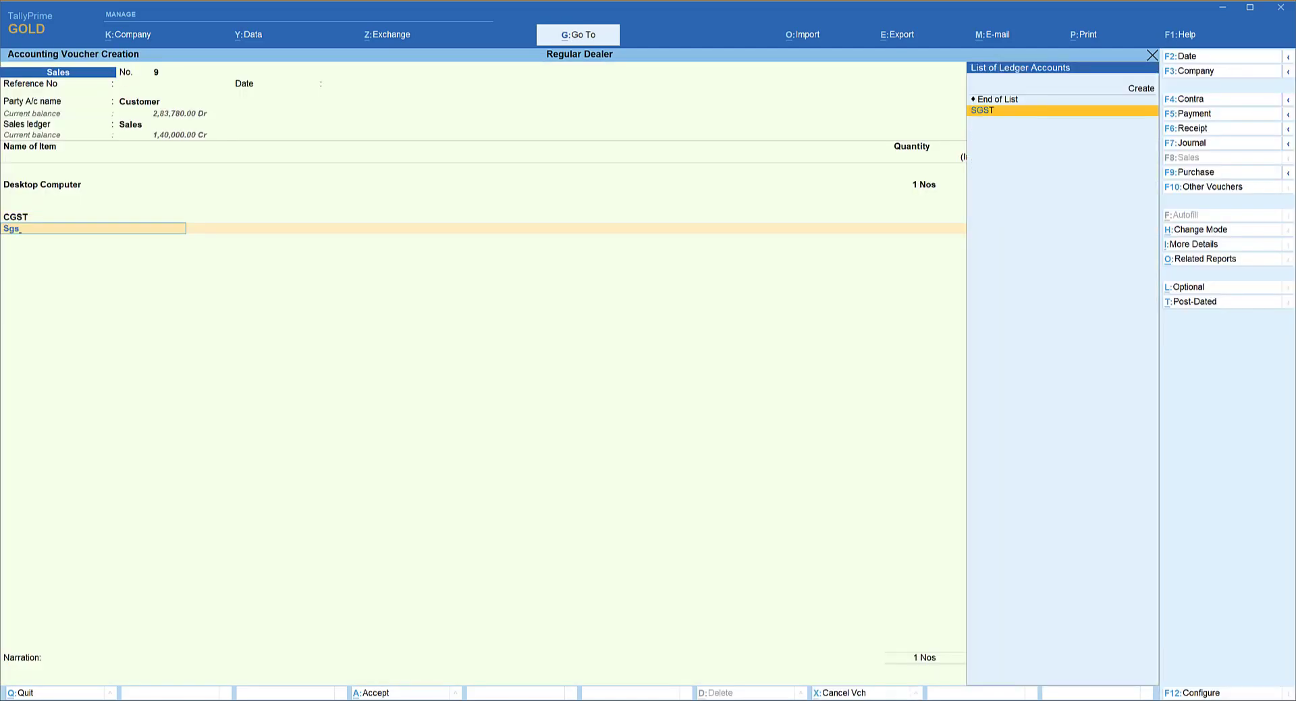
key("Return")
key("Return")
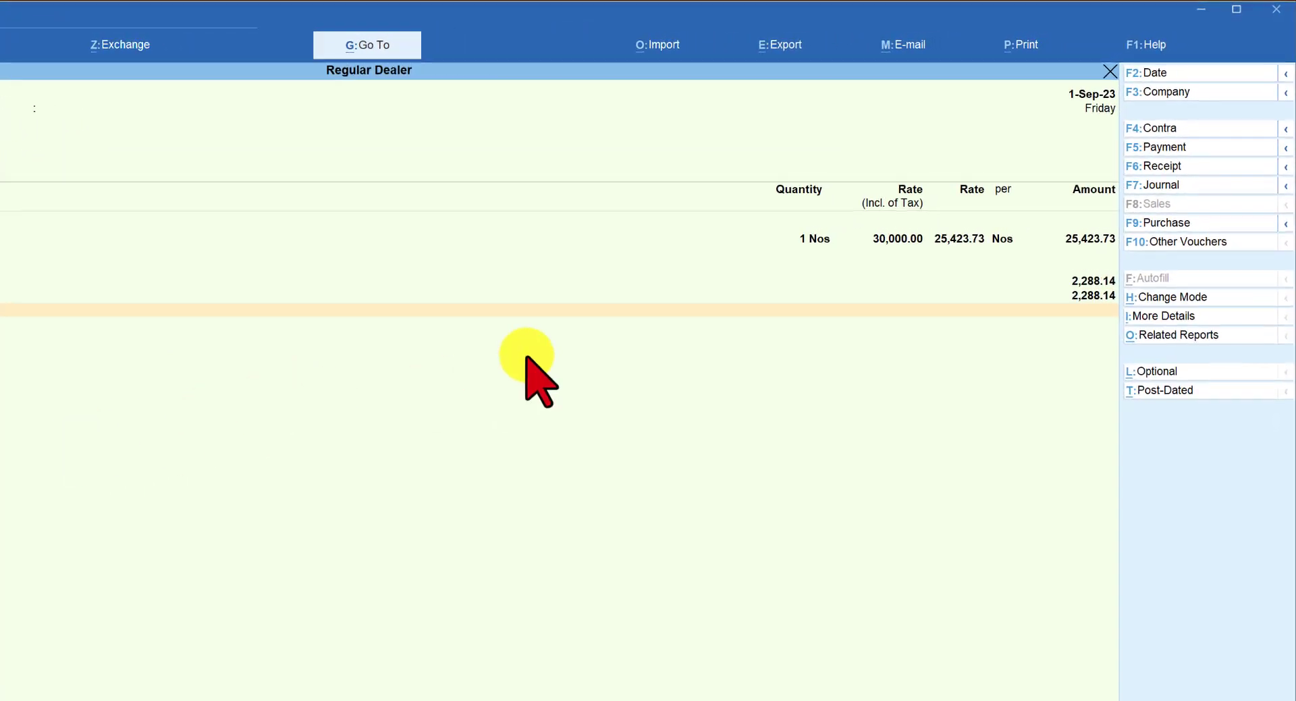
Examine the voucher's GST - Tax Analysis report in detailed view to check the CGST and SGST breakup.
left_click(1178, 336)
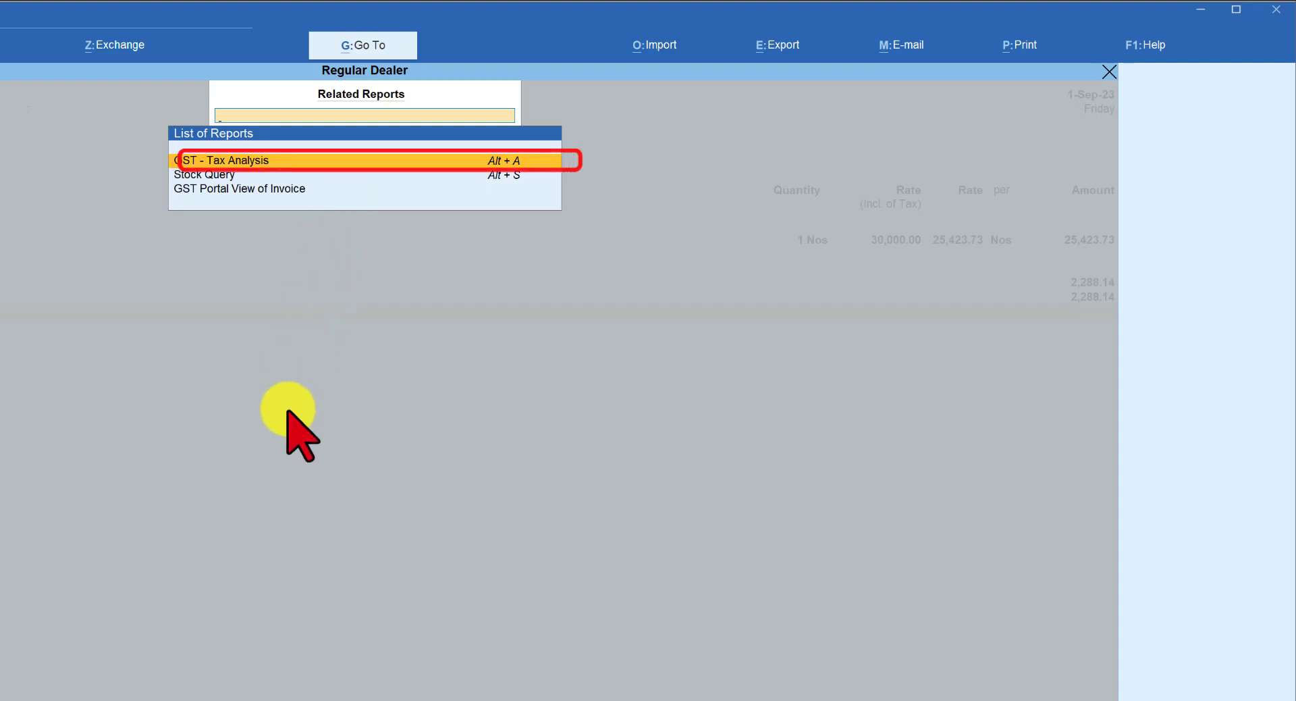
key("Return")
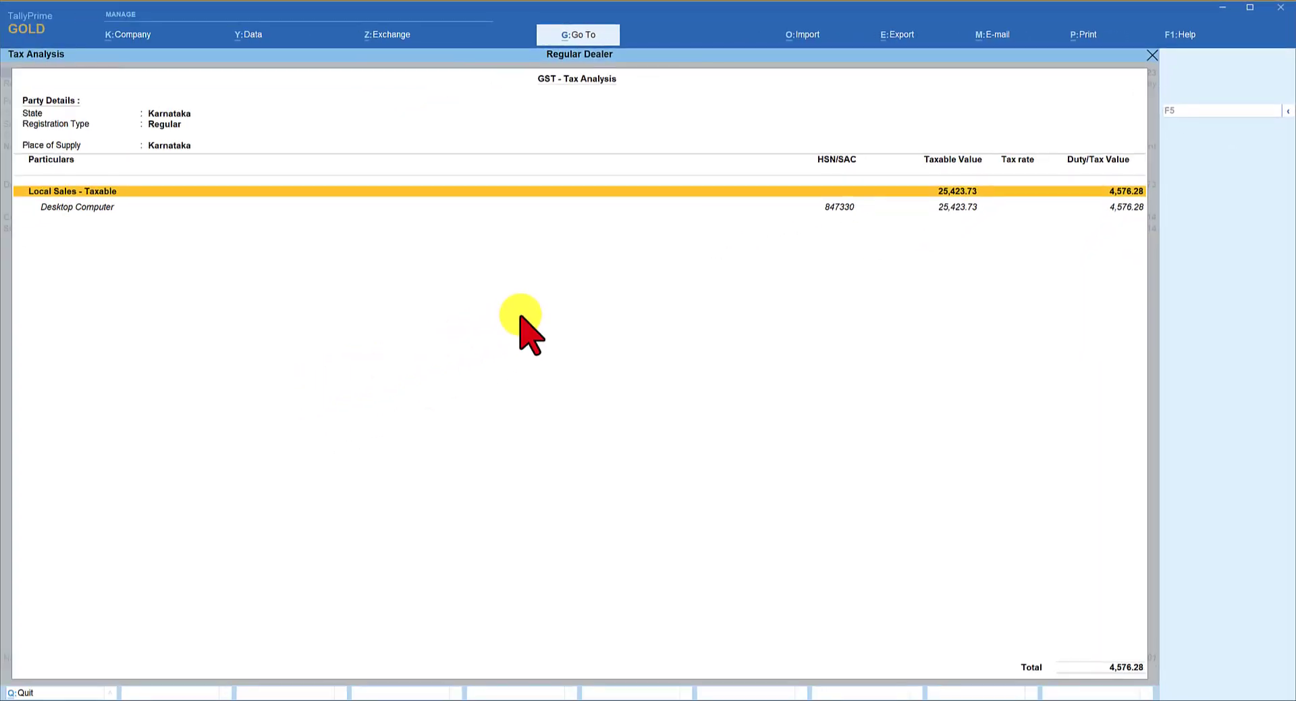
key("alt+F5")
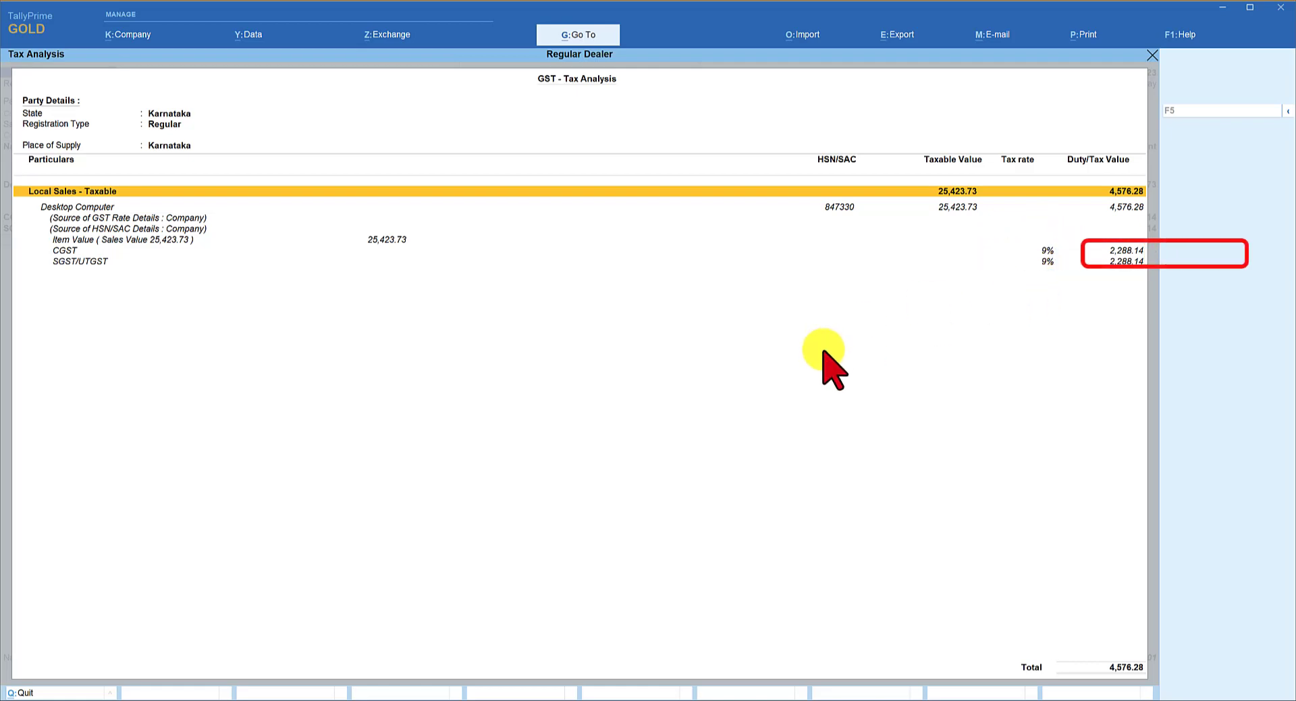
key("Escape")
Save the sales voucher without adjusting any advance amount, and reopen it for alteration.
key("Return")
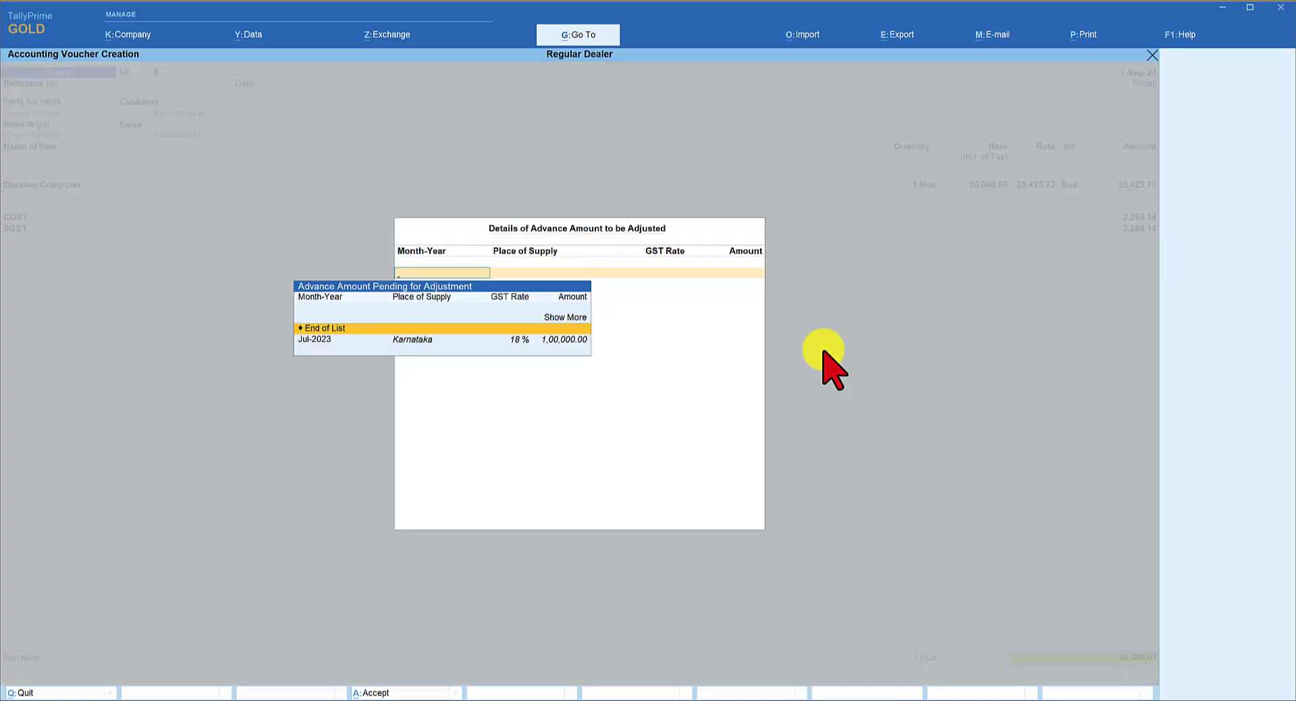
key("Return")
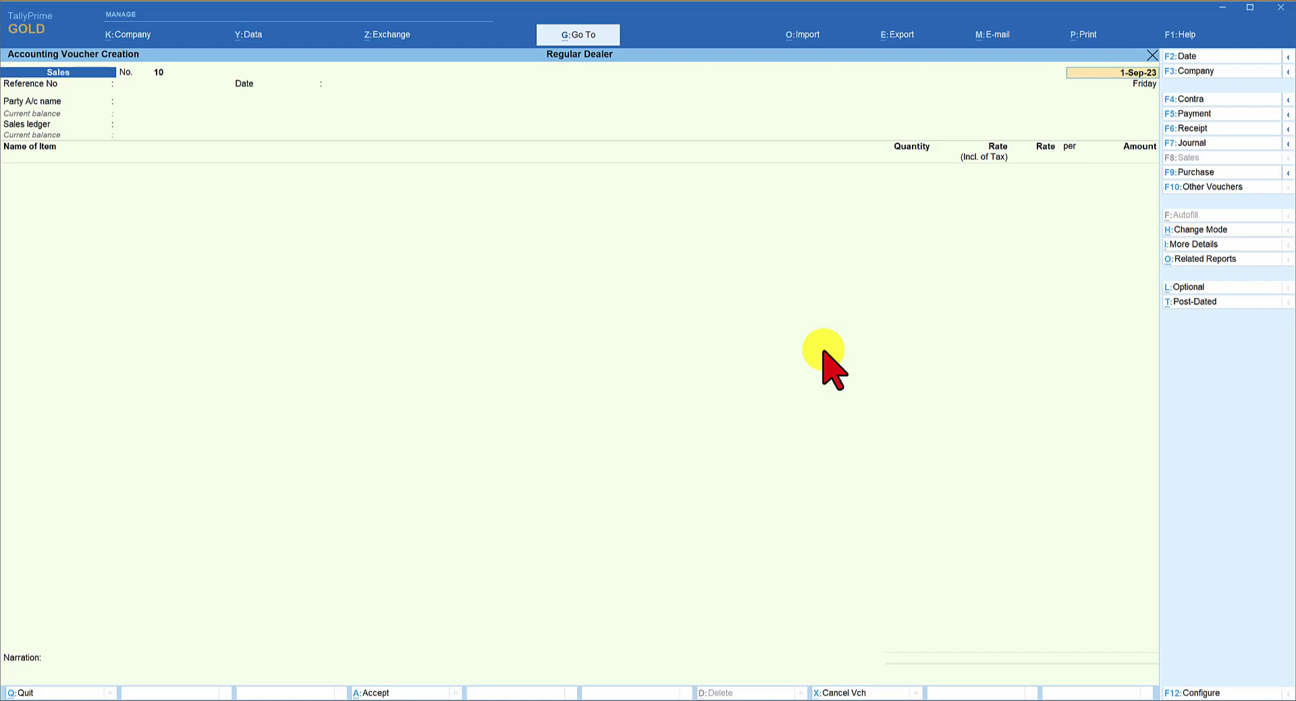
key("Page_Up")
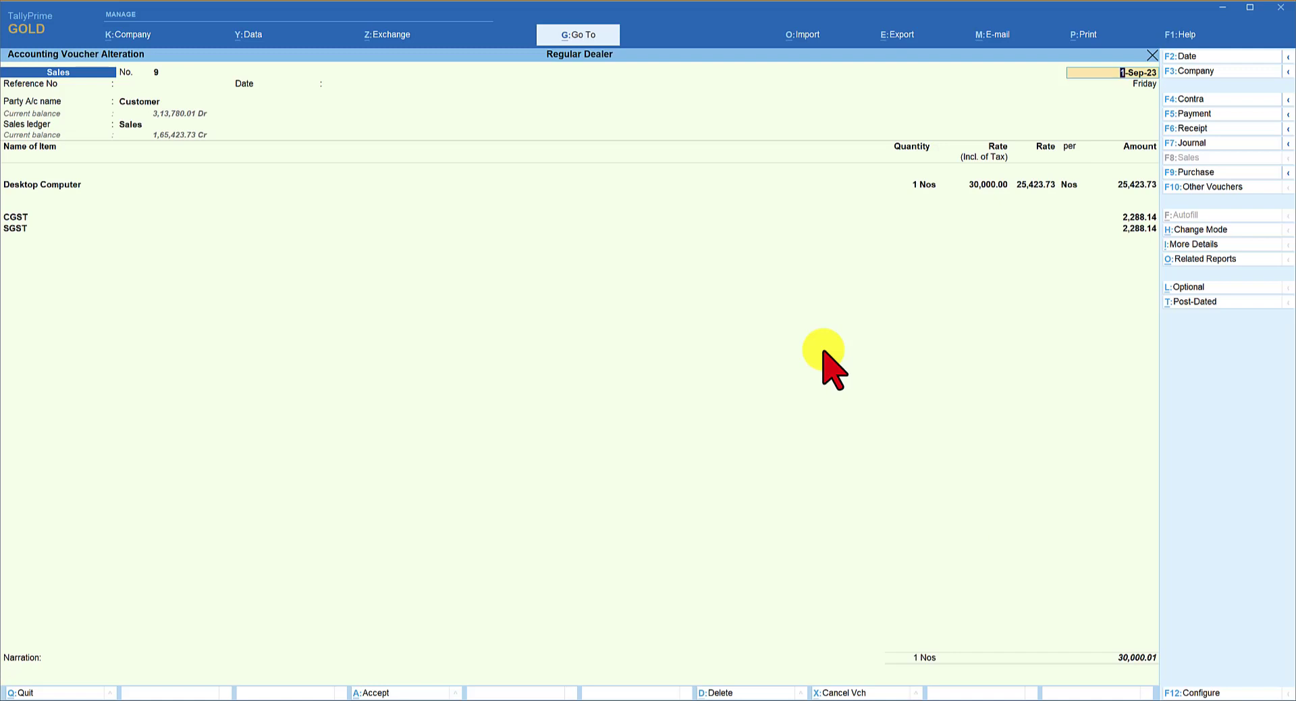
Set Show Rate of Duty for Stock Items and Show Item-wise GST details to No in the invoice print configuration, and preview the invoice.
key("ctrl+p")
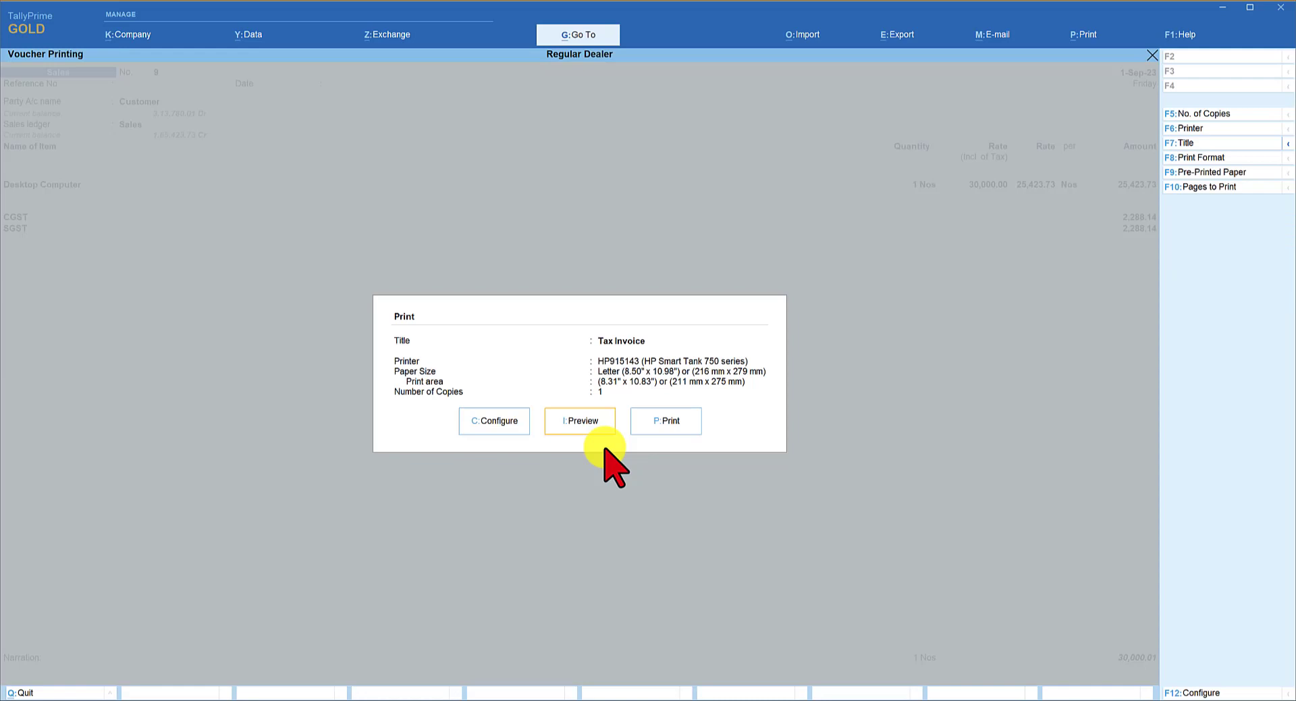
left_click(498, 431)
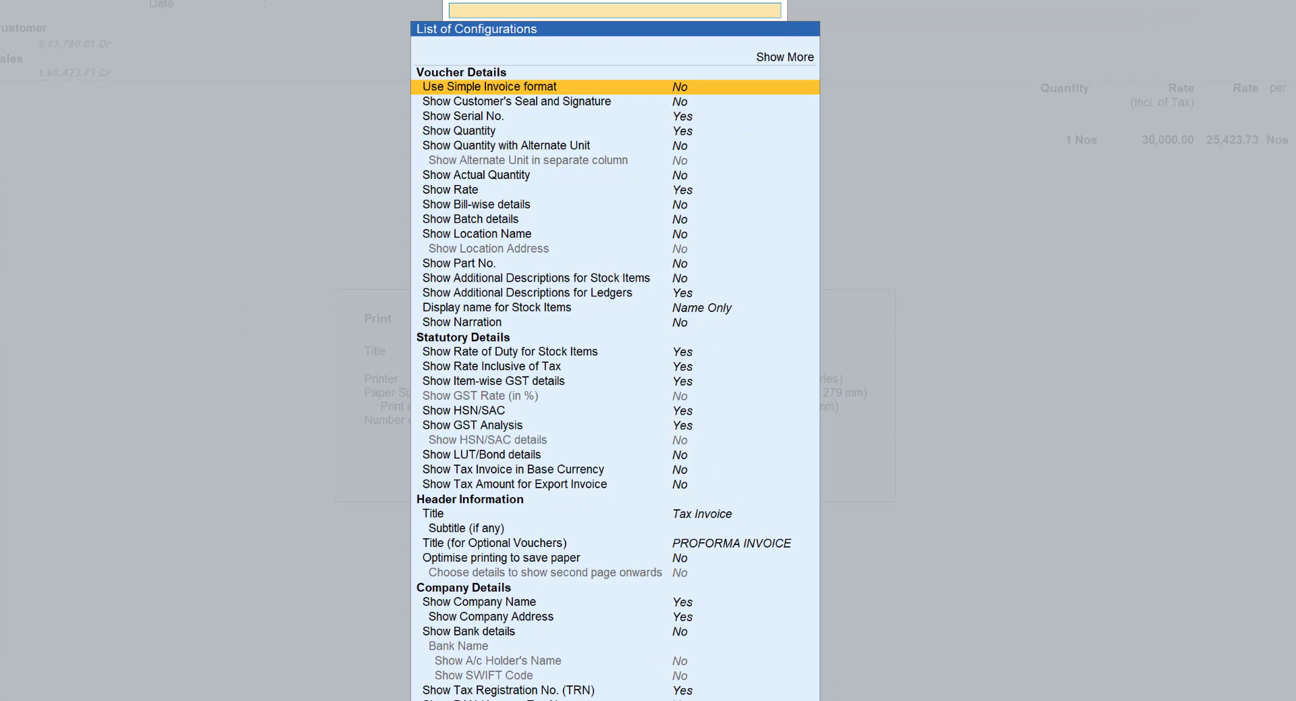
key("Down")
key("Down")
key("Down")
key("Down")
key("Down")
key("Down")
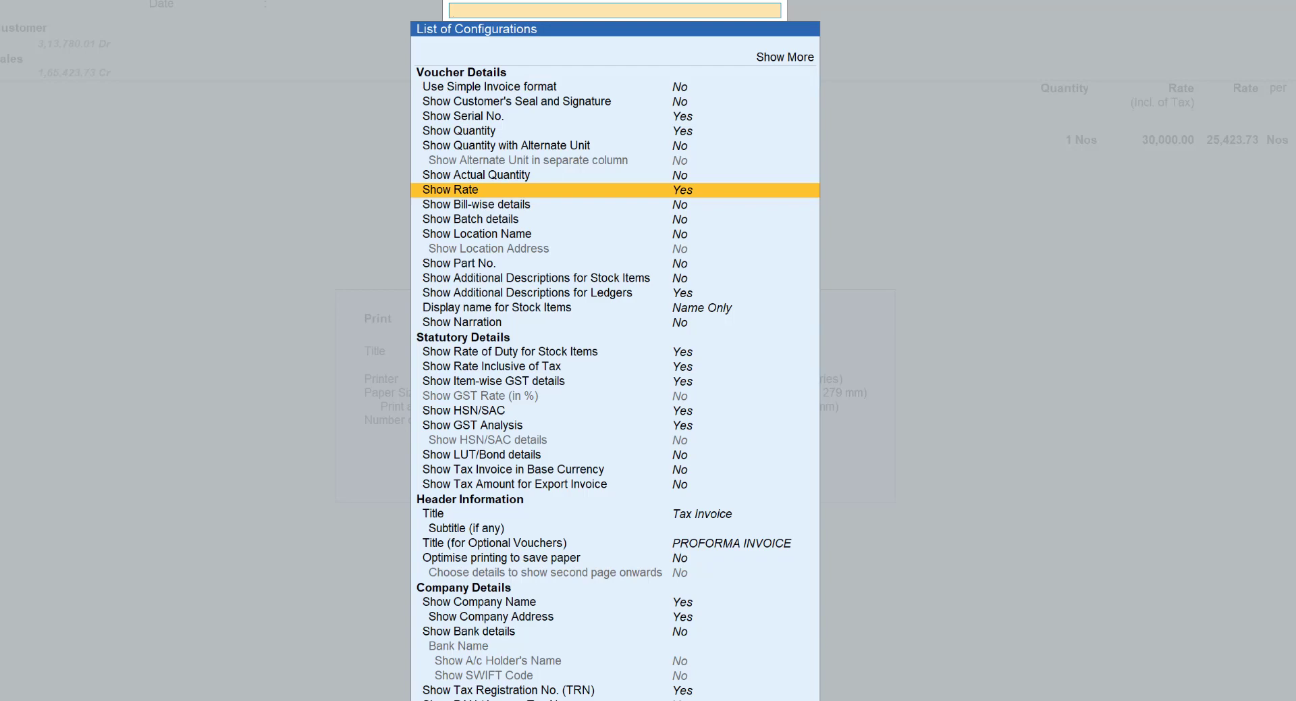
key("Down")
key("Down")
key("Down")
key("Down")
key("Down")
key("Down")
key("Down")
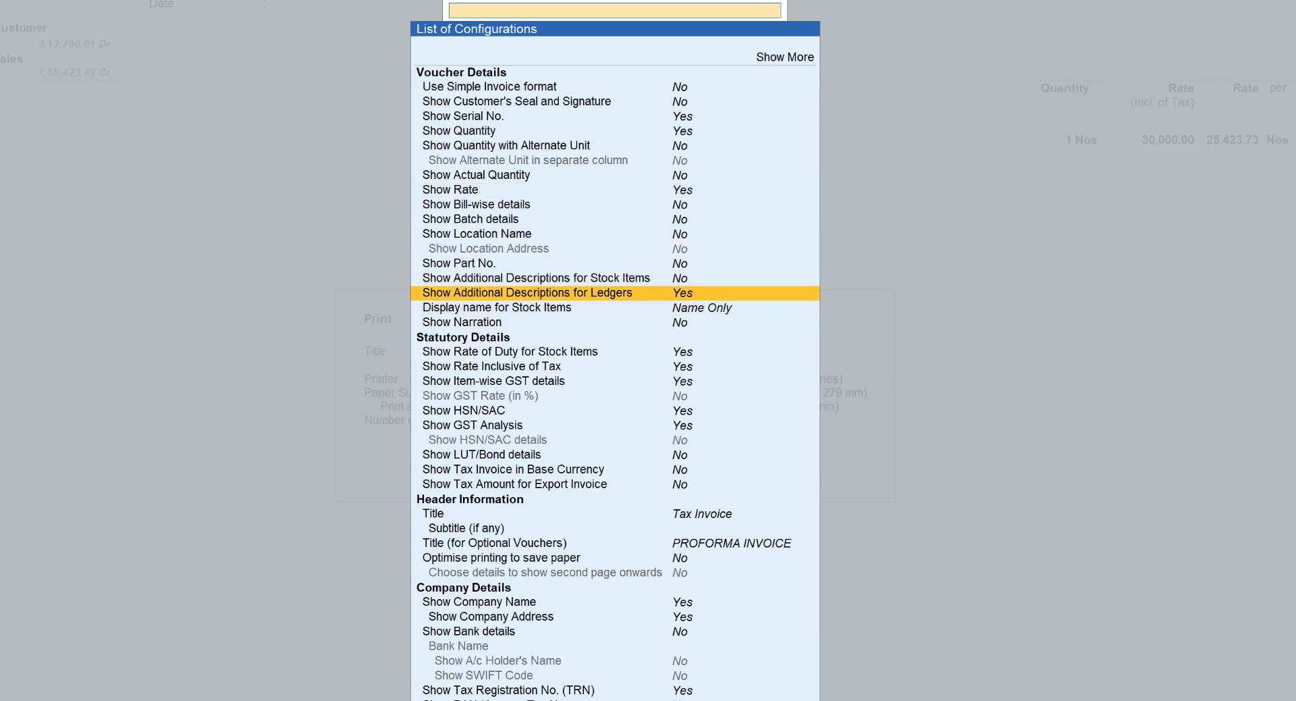
key("Up")
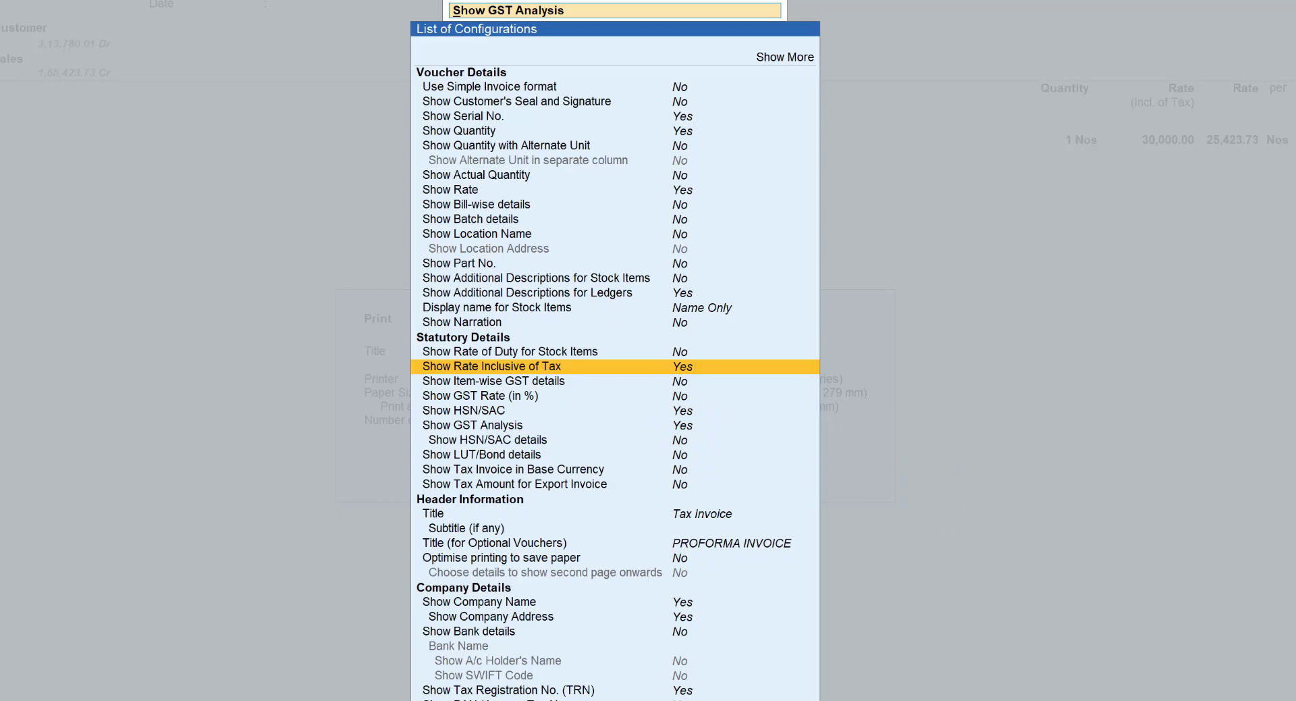
key("Escape")
key("Escape")
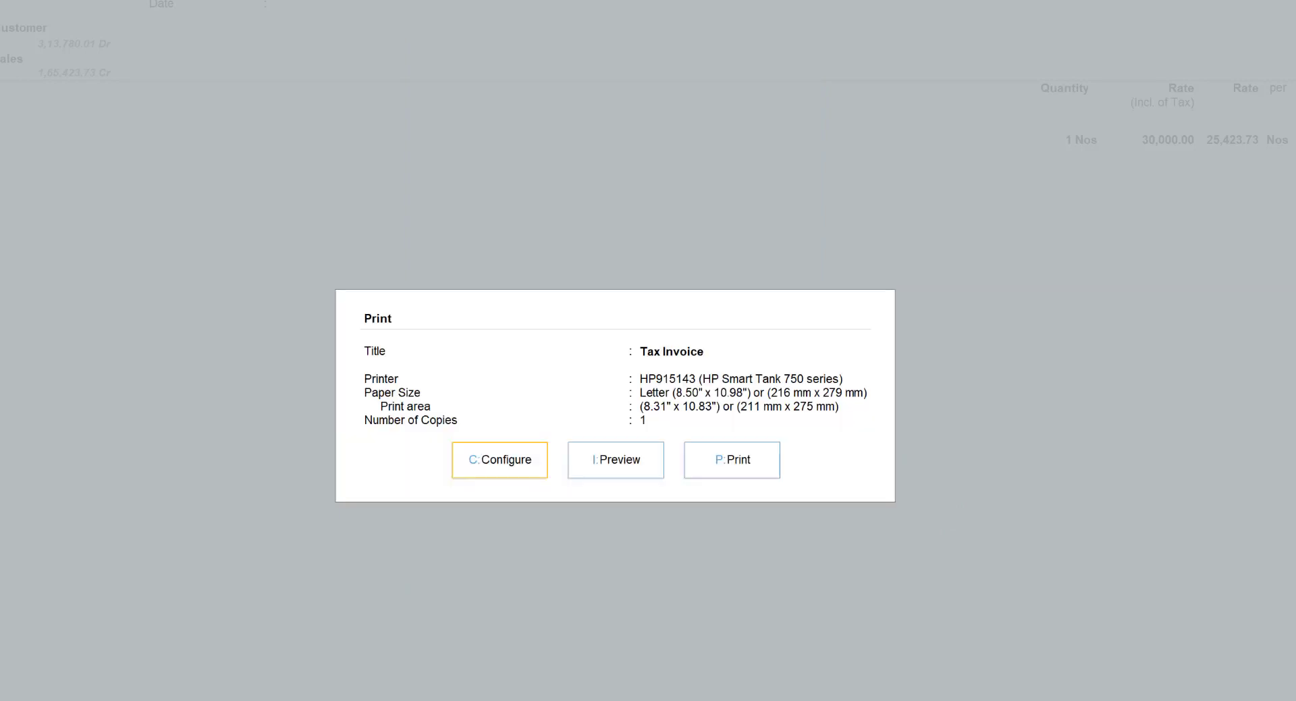
left_click(628, 462)
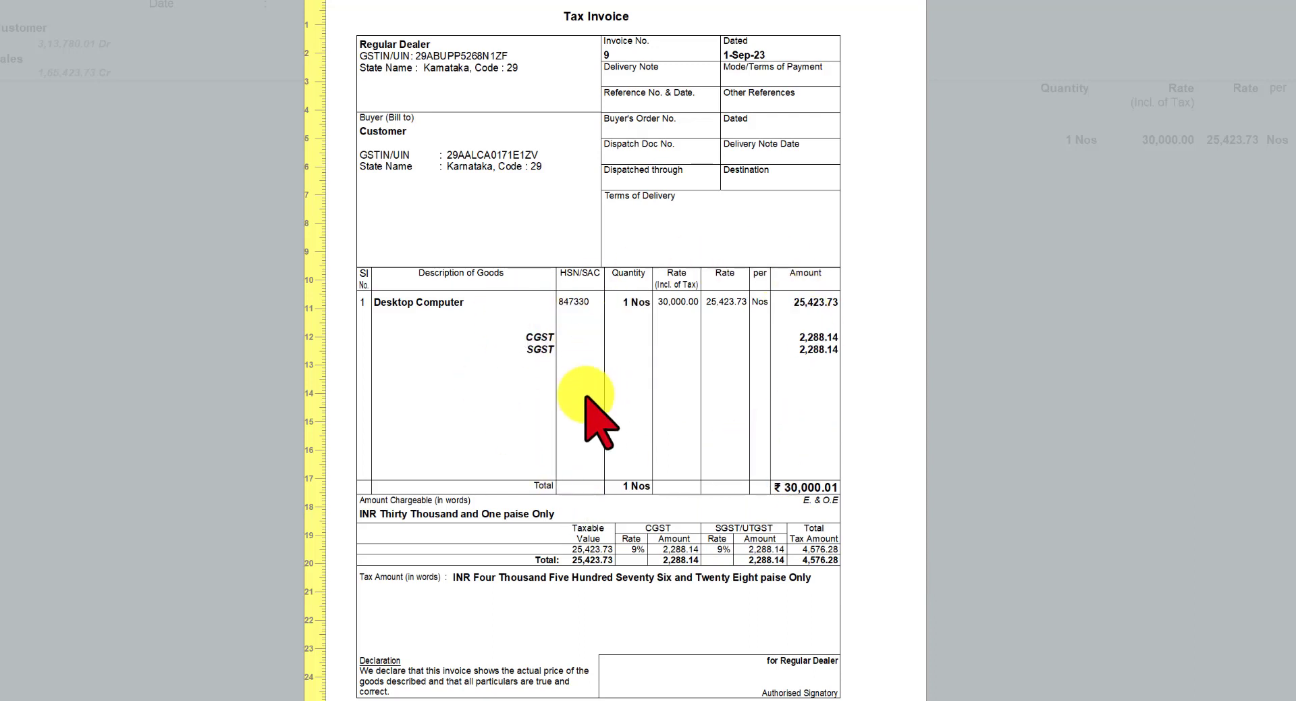
key("Escape")
Set Show Rate of Duty for Stock Items and Show Item-wise GST details to Yes in the print configuration, and preview the invoice again.
left_click(508, 455)
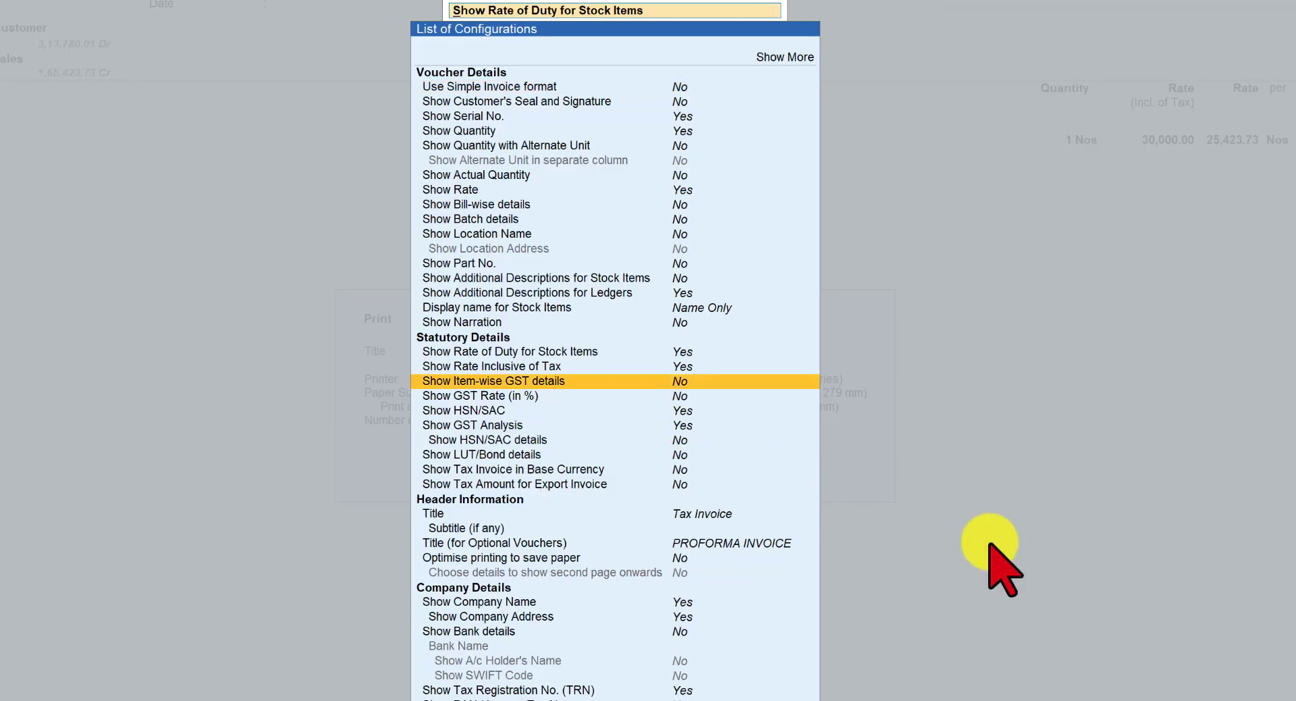
left_click(766, 382)
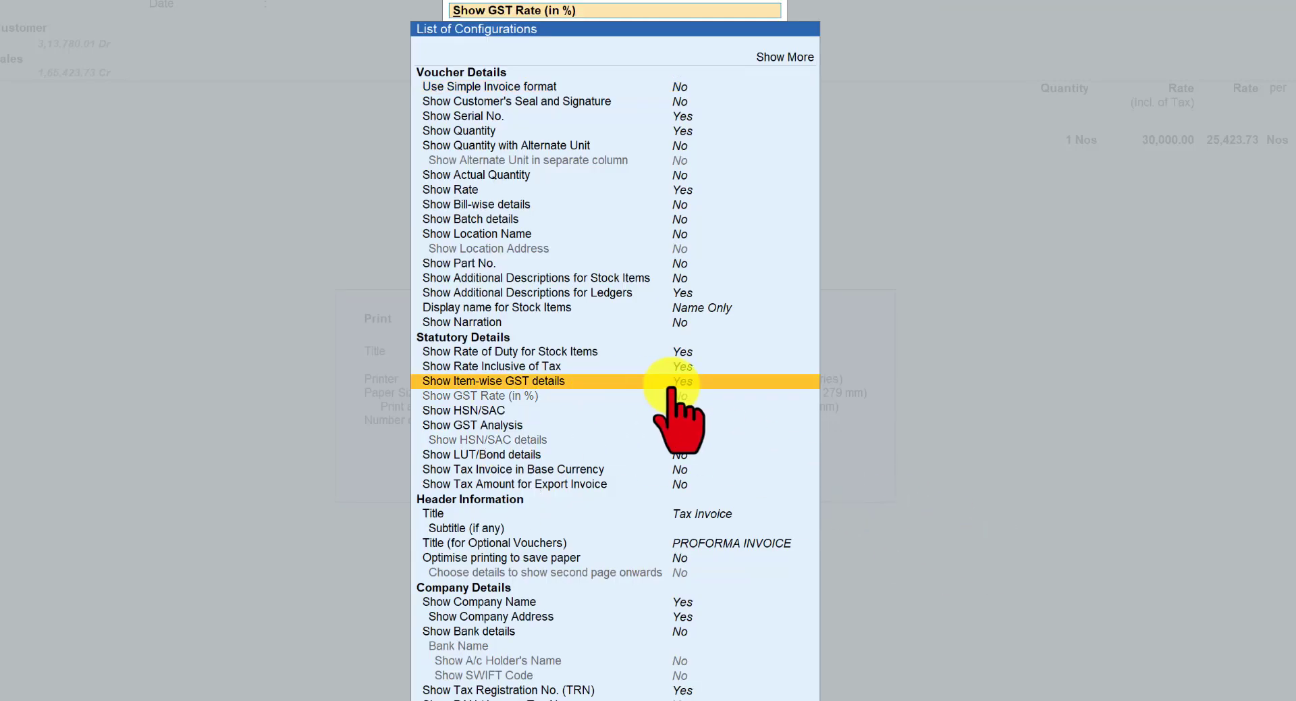
key("Down")
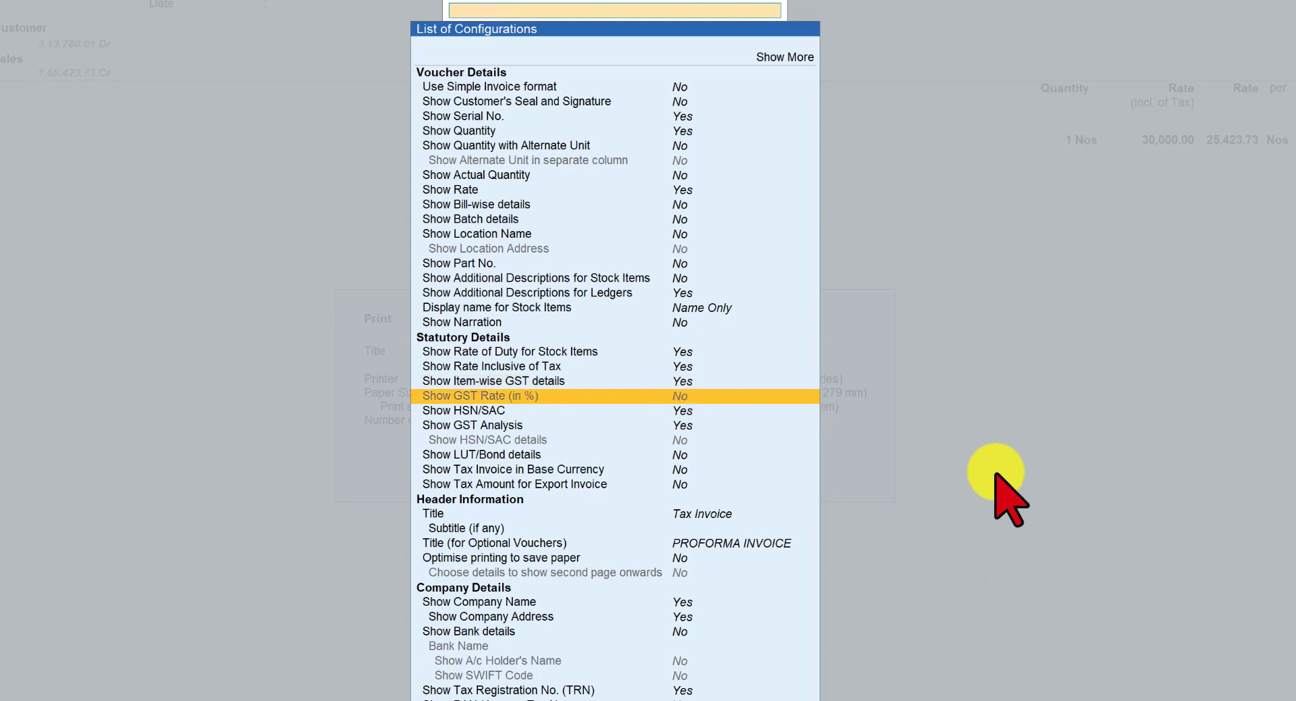
key("Escape")
key("i")
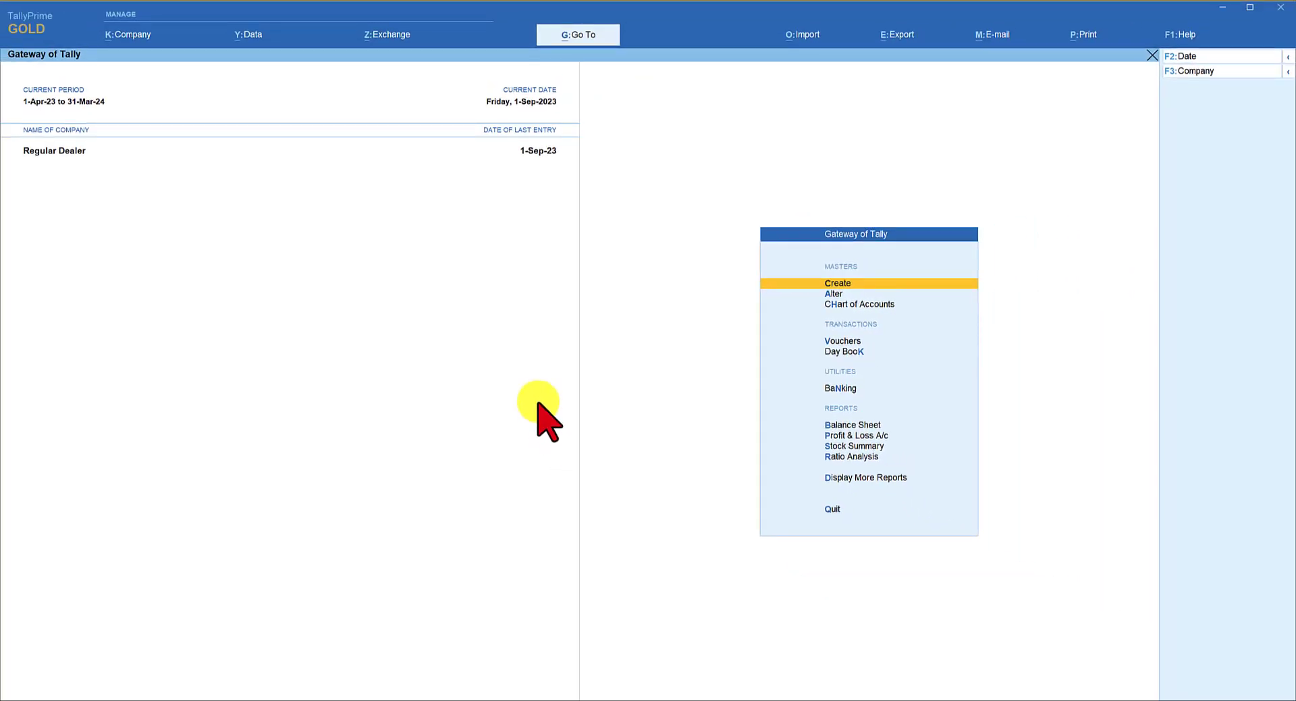
Start creating a new stock item named MRP Item.
key("Return")
key("Down")
key("Down")
key("Down")
key("Down")
key("Down")
key("Down")
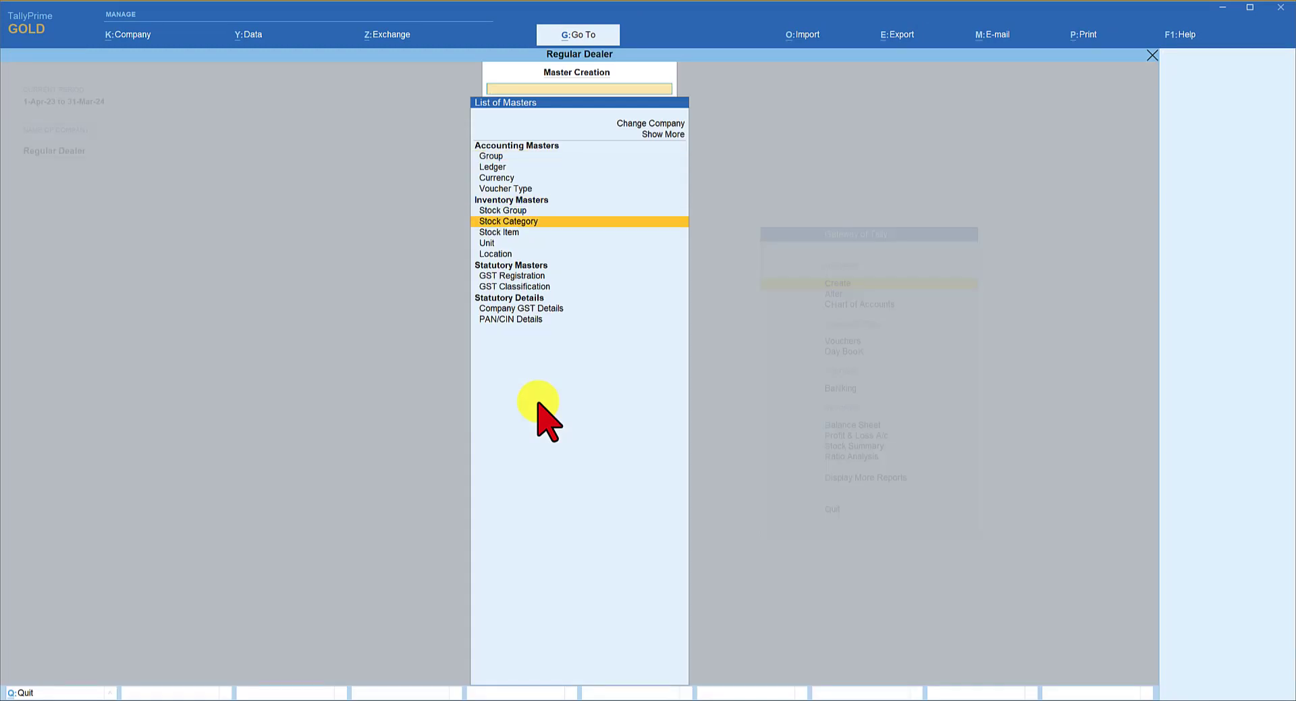
key("Return")
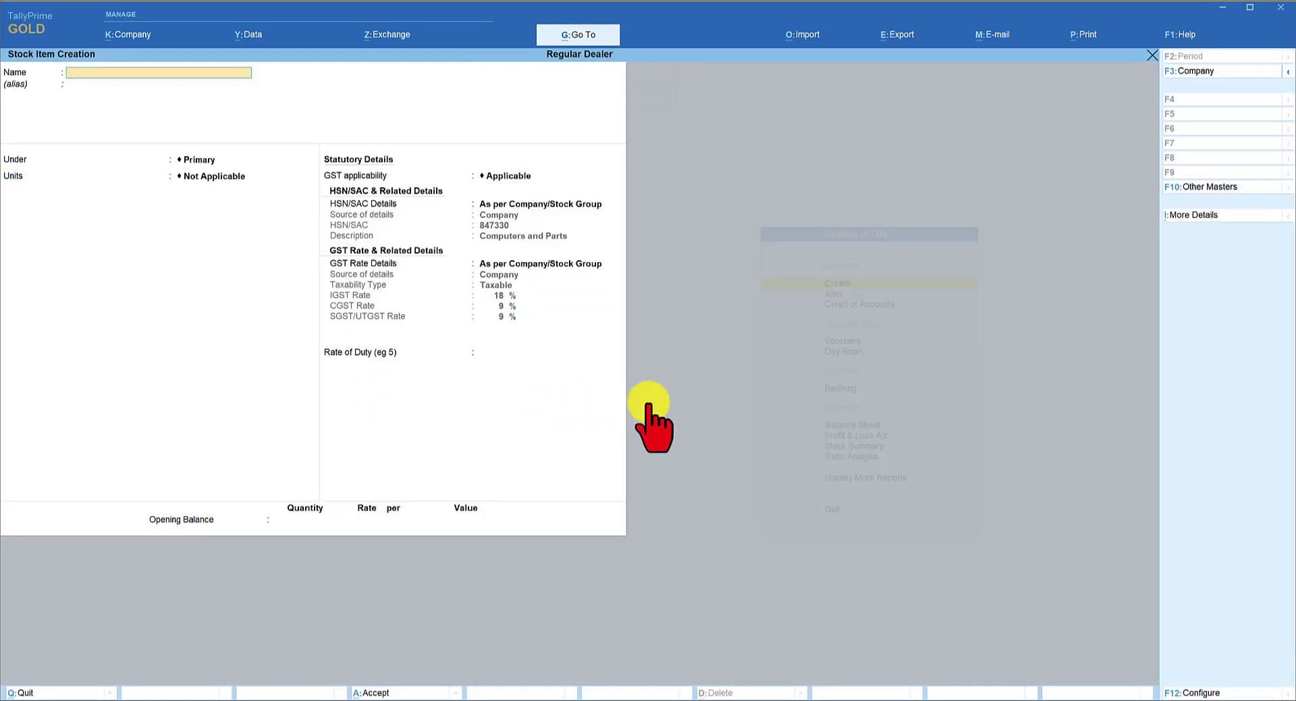
type("MRP Item")
key("Return")
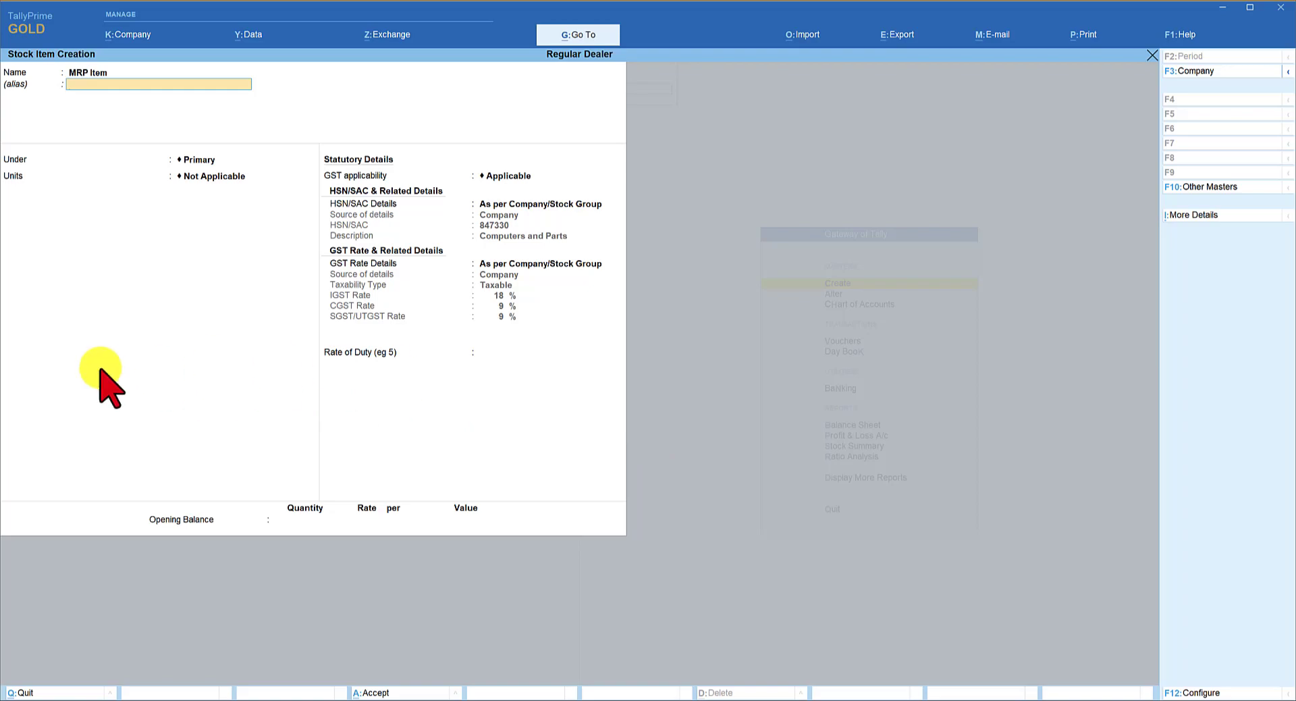
Set Provide MRP Details to Yes in the stock item configuration and accept the configuration.
key("F12")
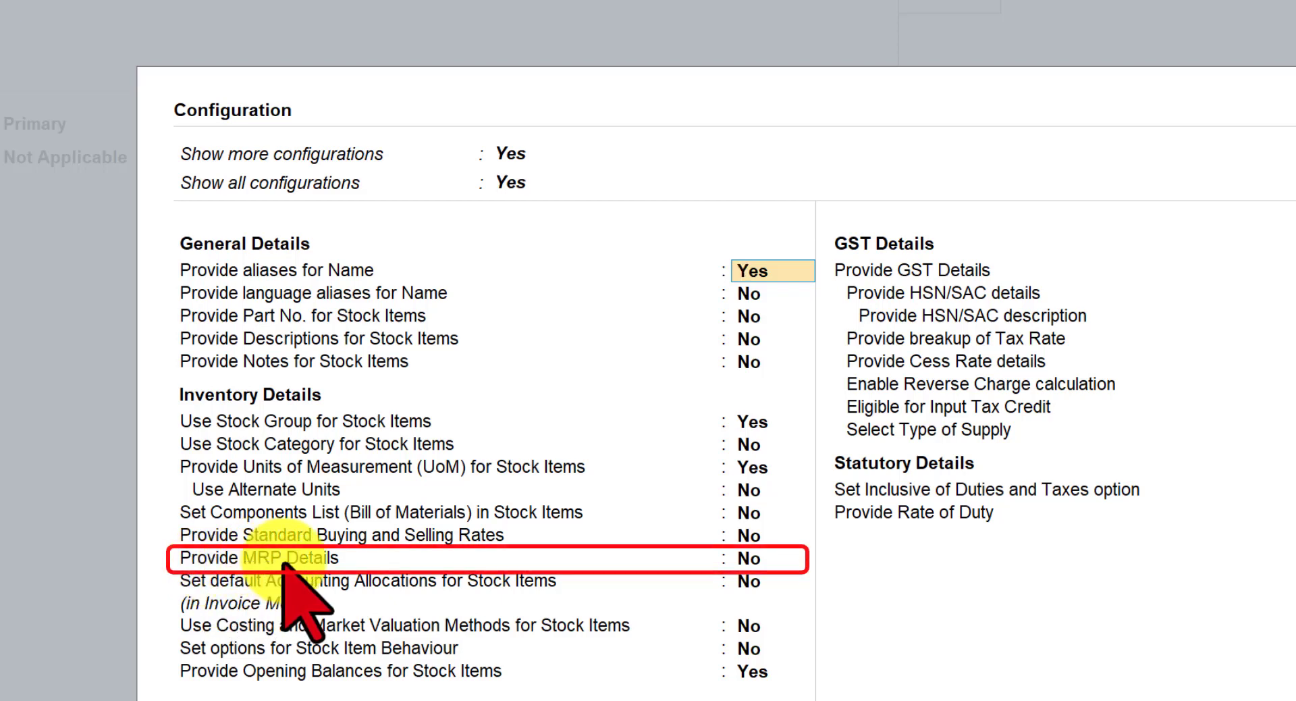
left_click(743, 559)
type("y")
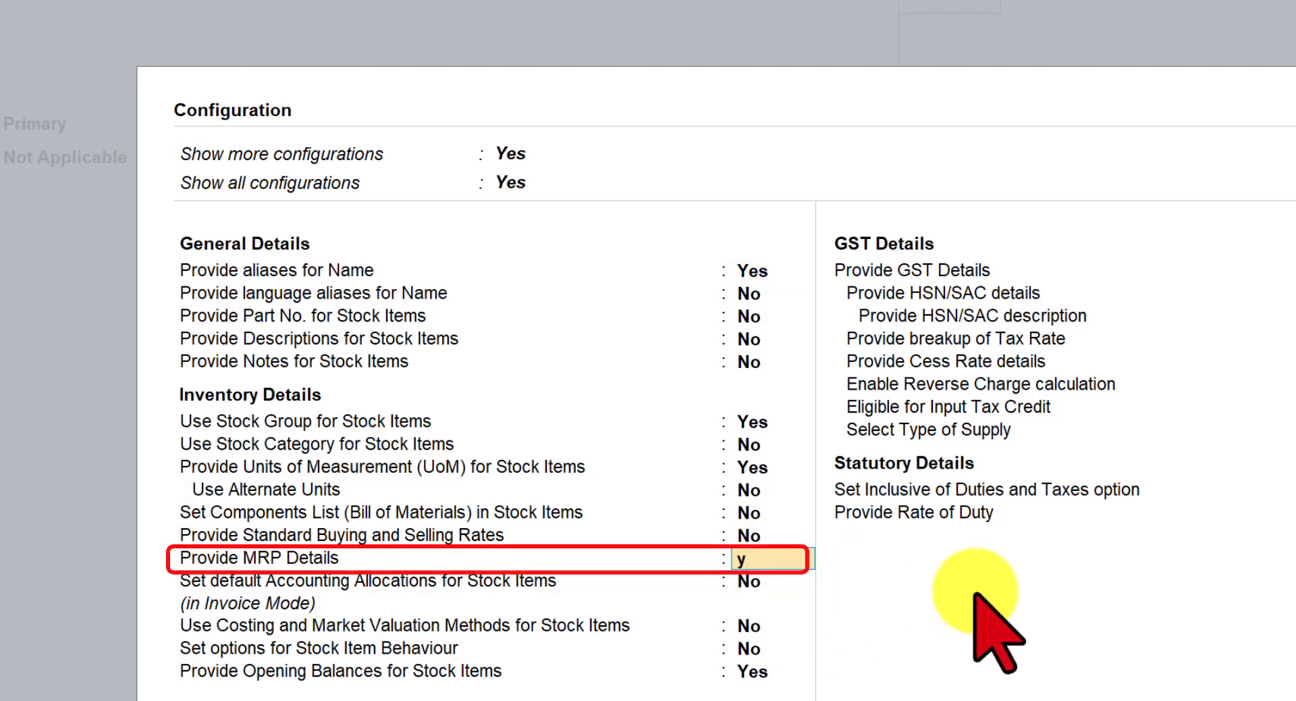
key("Return")
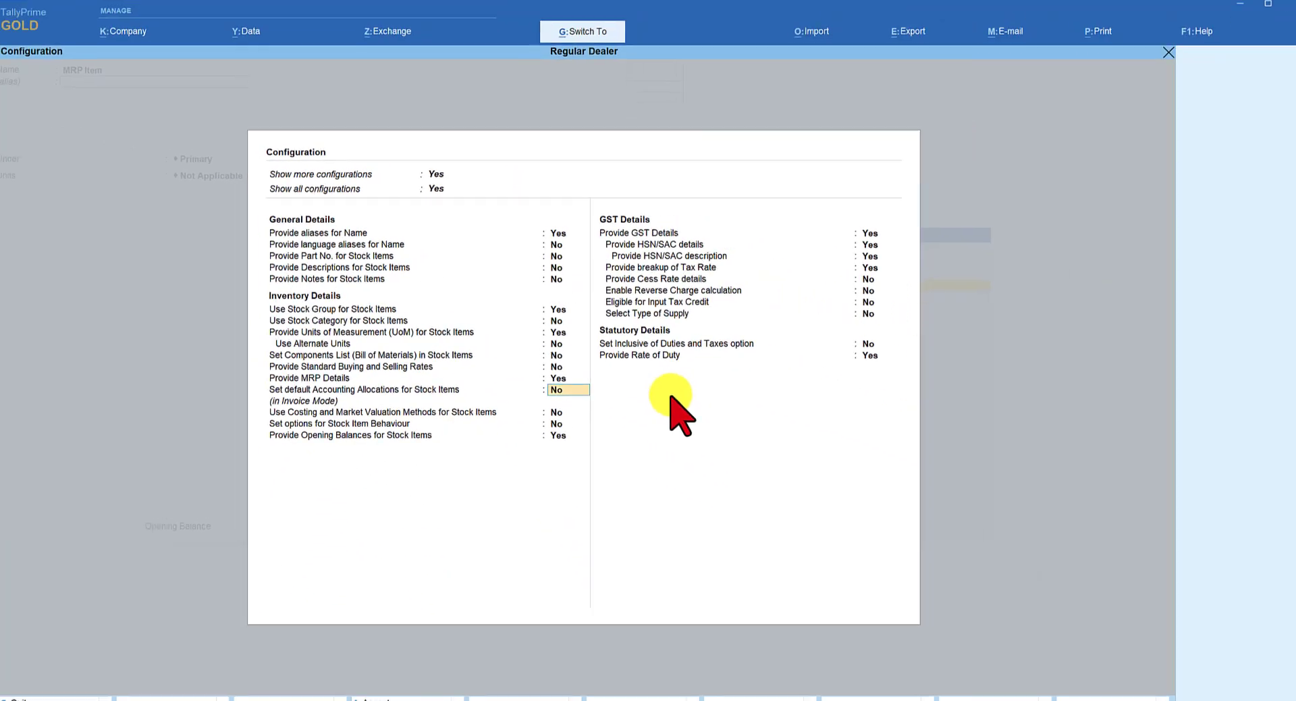
key("ctrl+a")
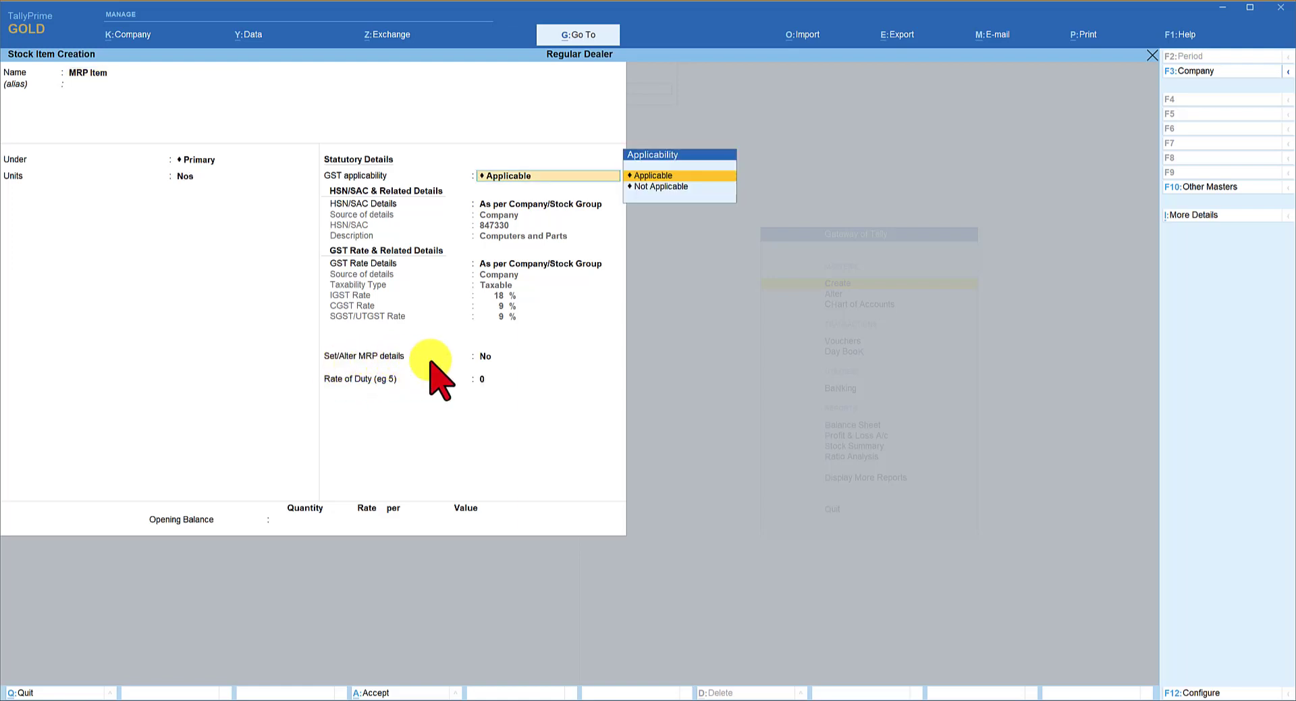
Allow MRP modification in vouchers for MRP Item with an MRP rate of 10,000 per Nos, save the item and leave stock item creation.
left_click(485, 356)
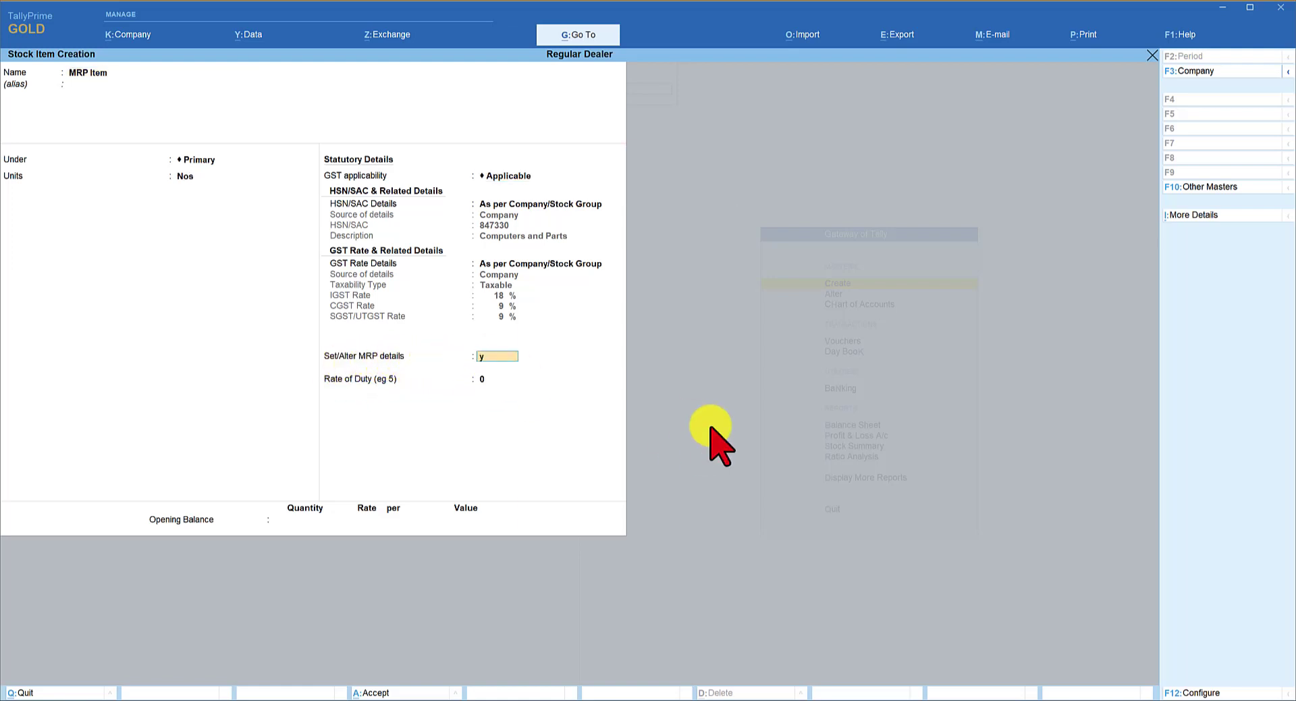
key("Return")
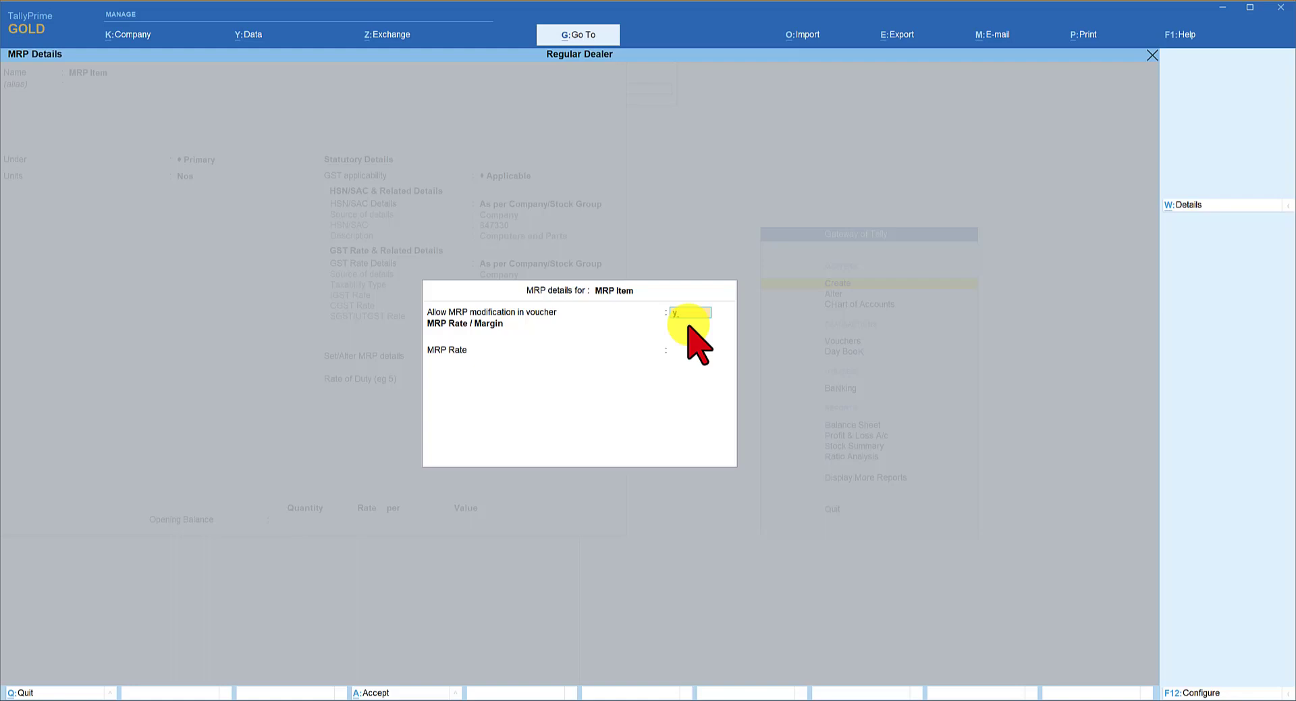
key("Return")
key("Return")
key("Return")
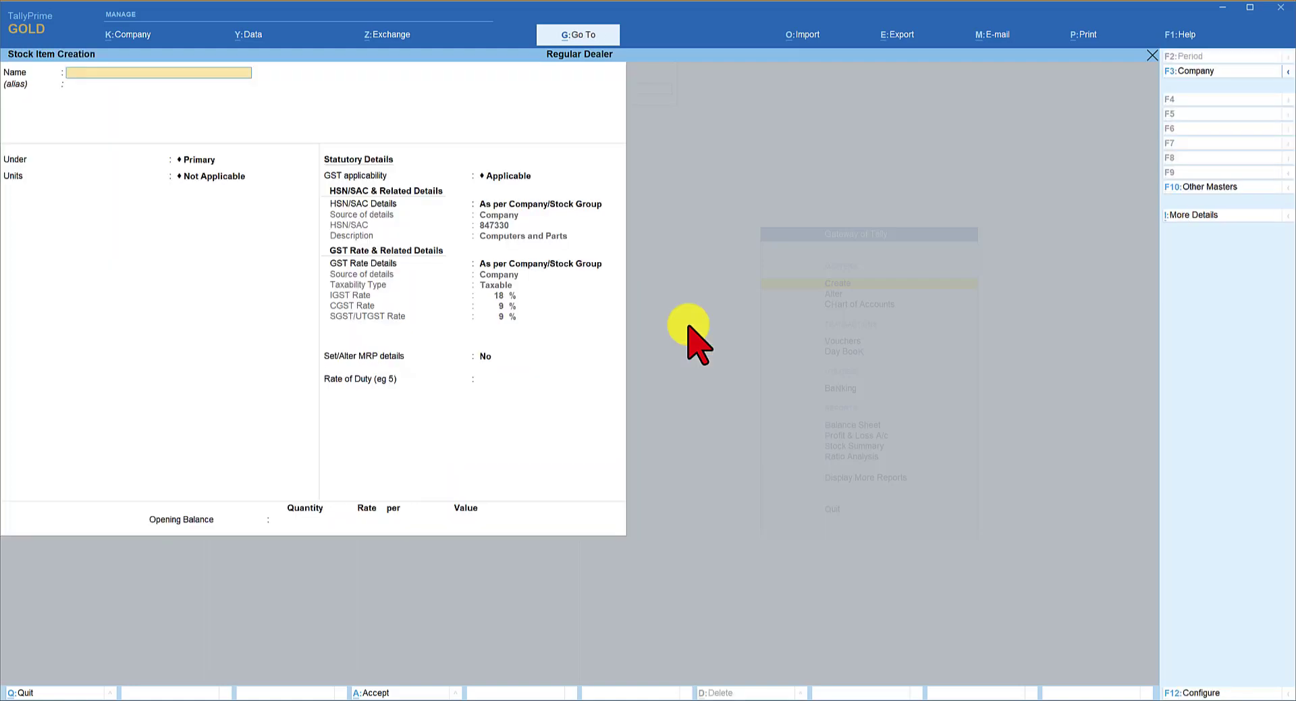
key("Escape")
key("y")
key("Escape")
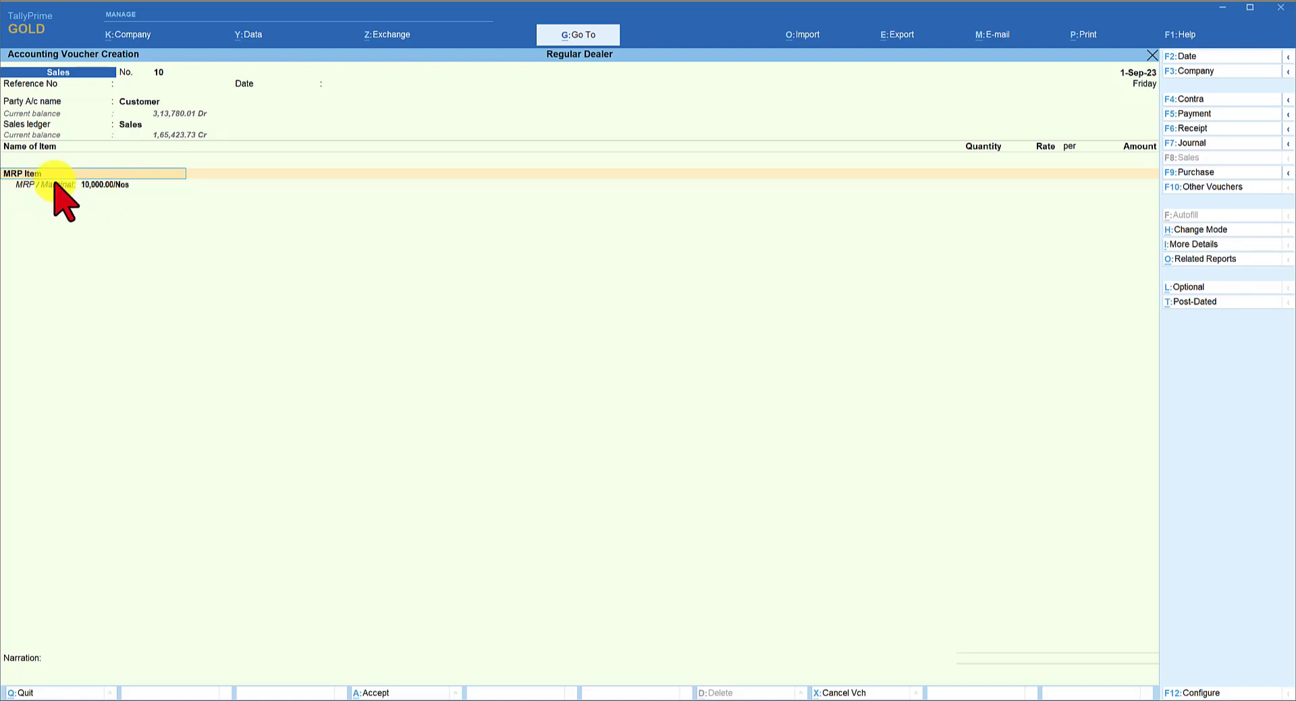
Add 1 Nos of MRP Item to the sales voucher with an MRP of 10,000 and a rate of 9,000.
key("Return")
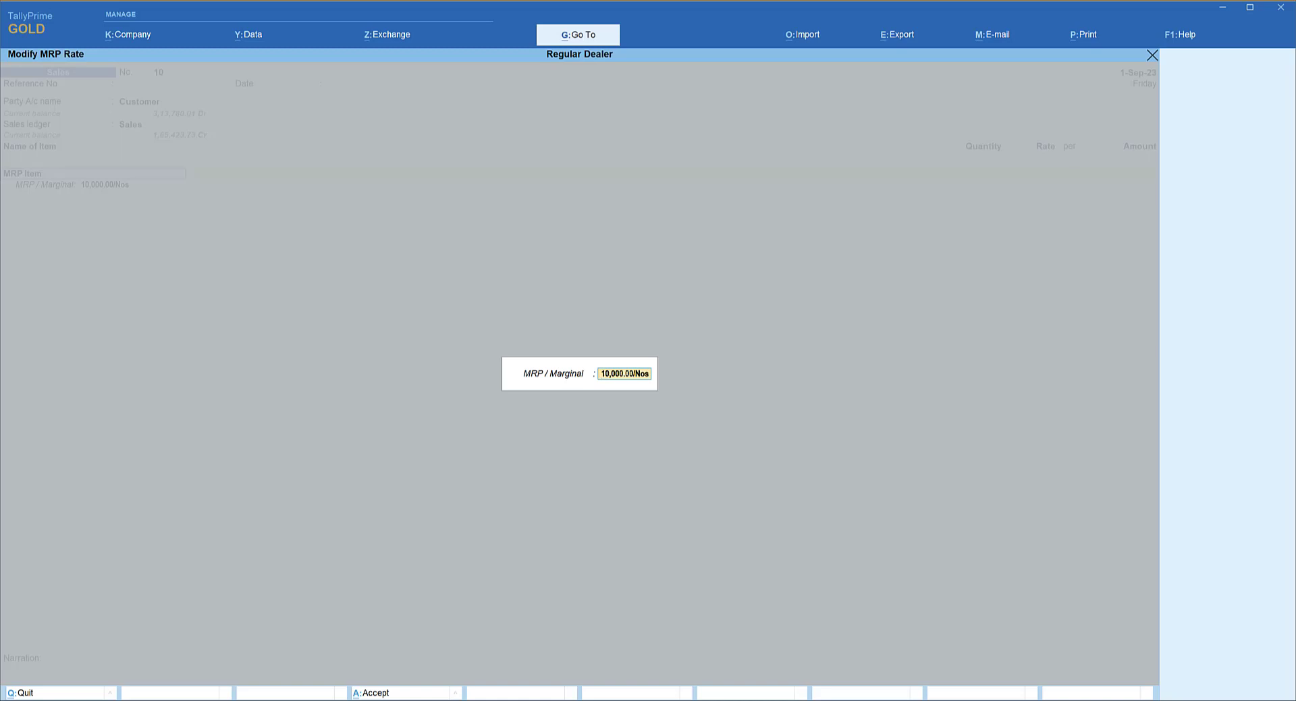
key("Return")
key("Return")
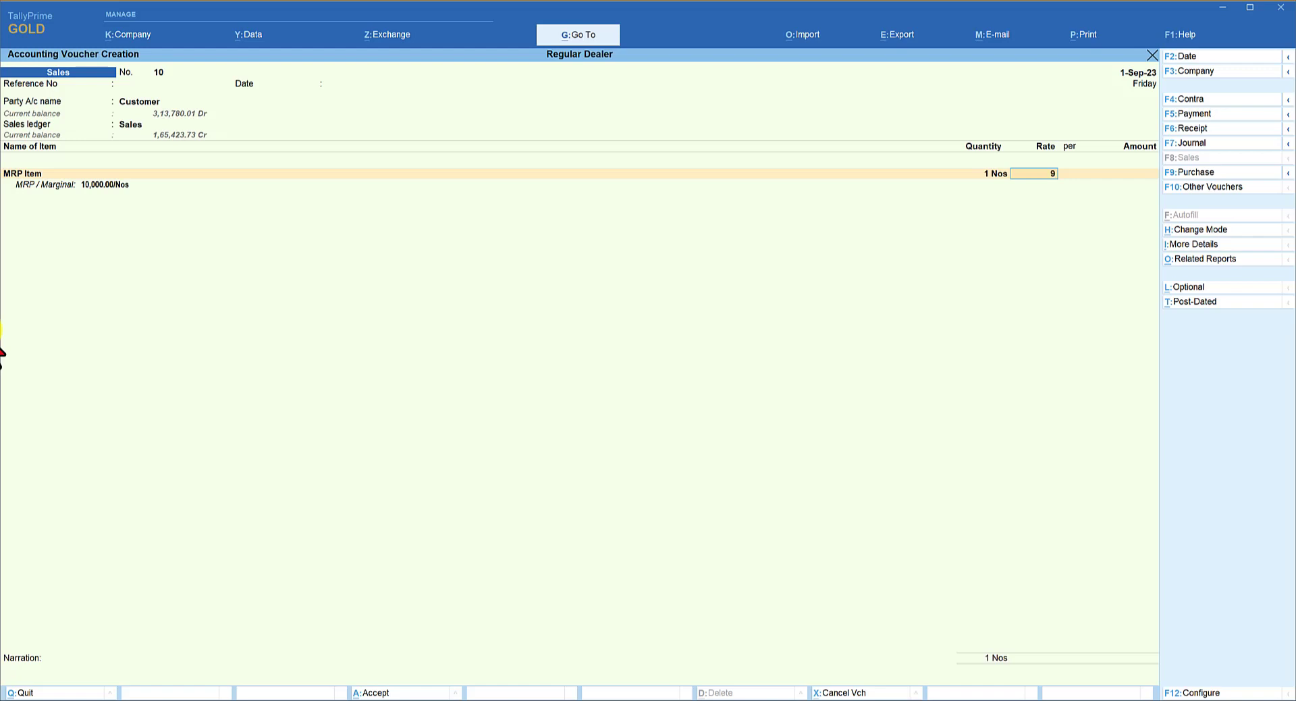
type("000")
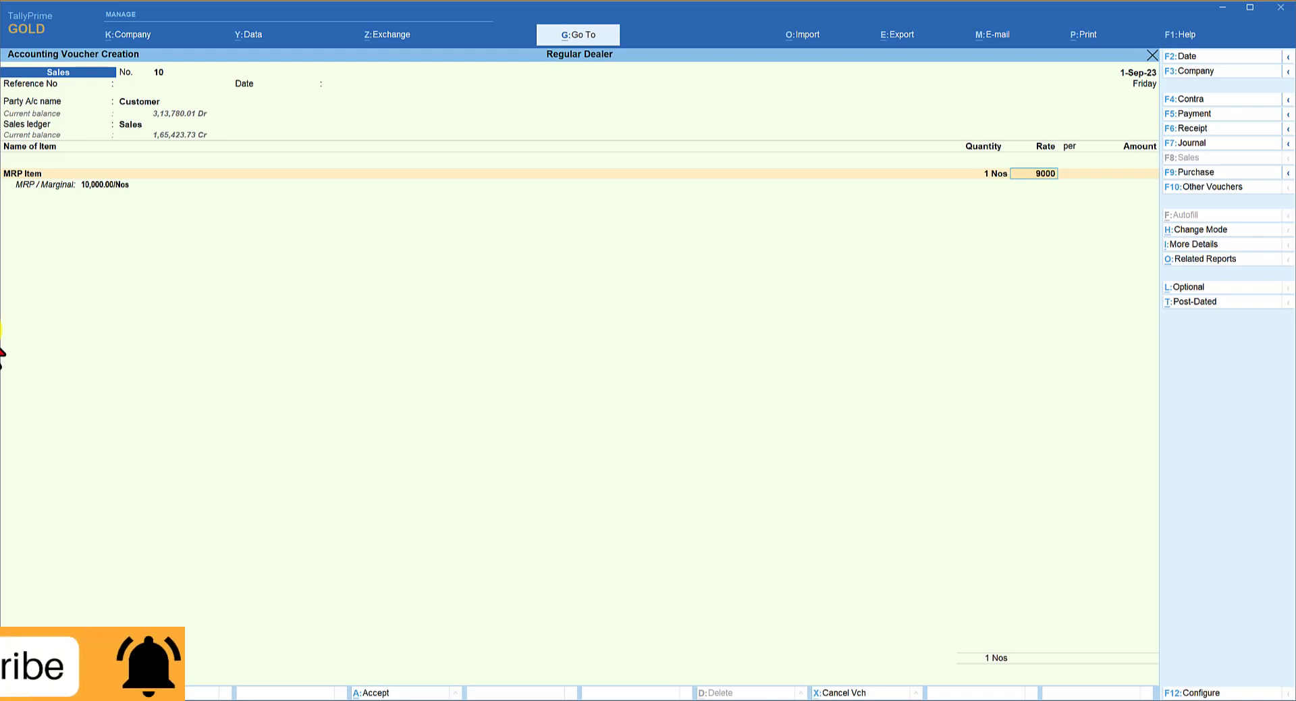
key("Return")
key("Return")
key("Return")
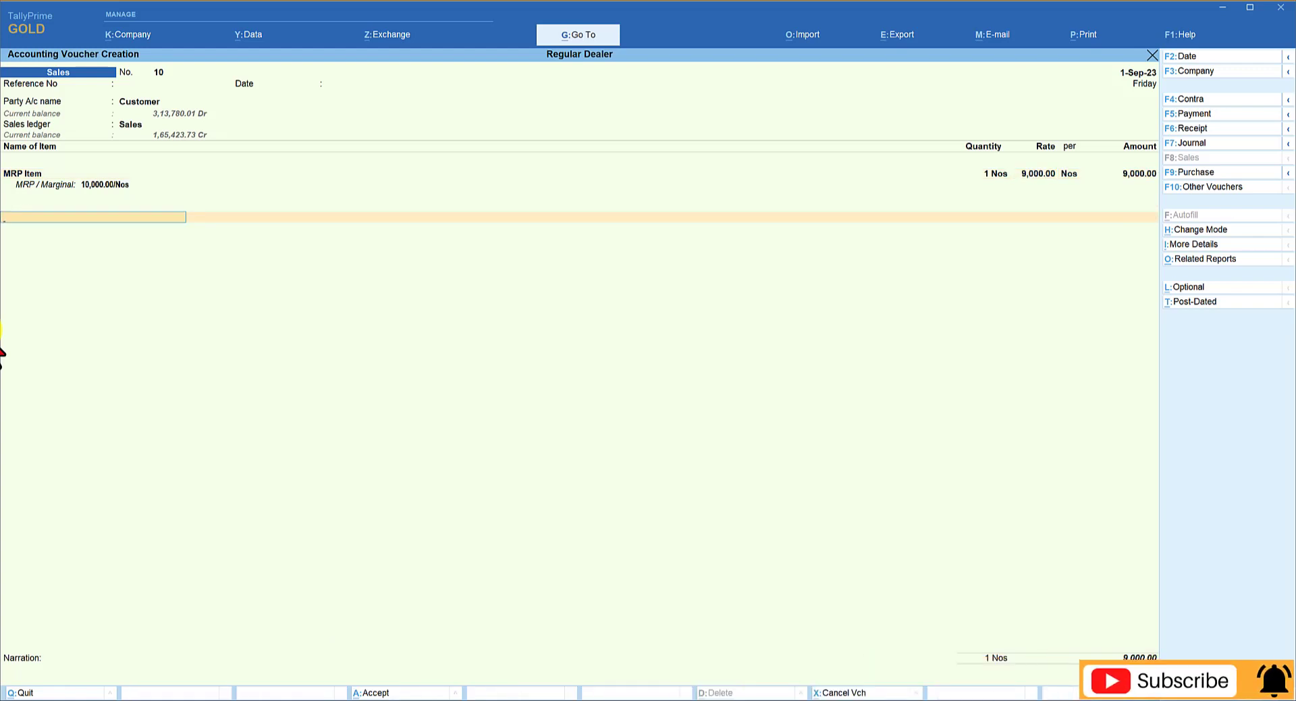
Add the CGST and SGST ledgers to the sales voucher and save it.
type("cg")
key("Return")
key("Return")
key("Return")
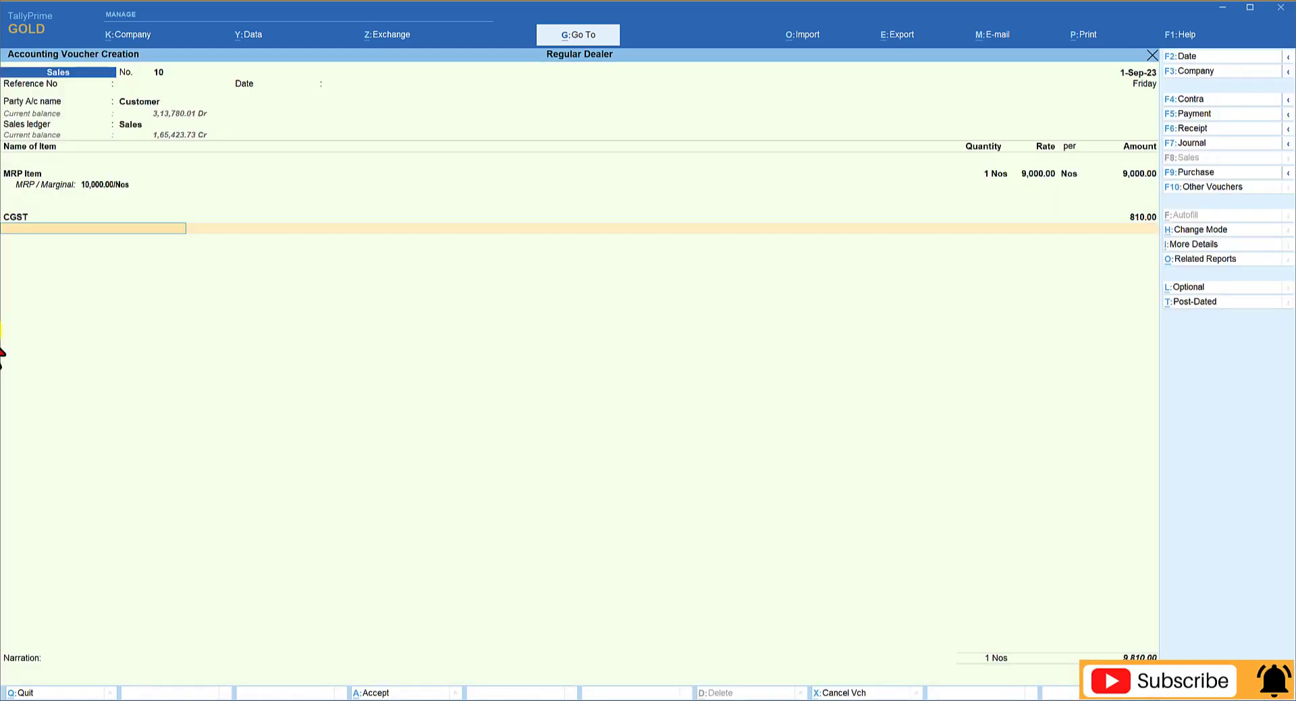
type("sg")
key("Return")
key("Return")
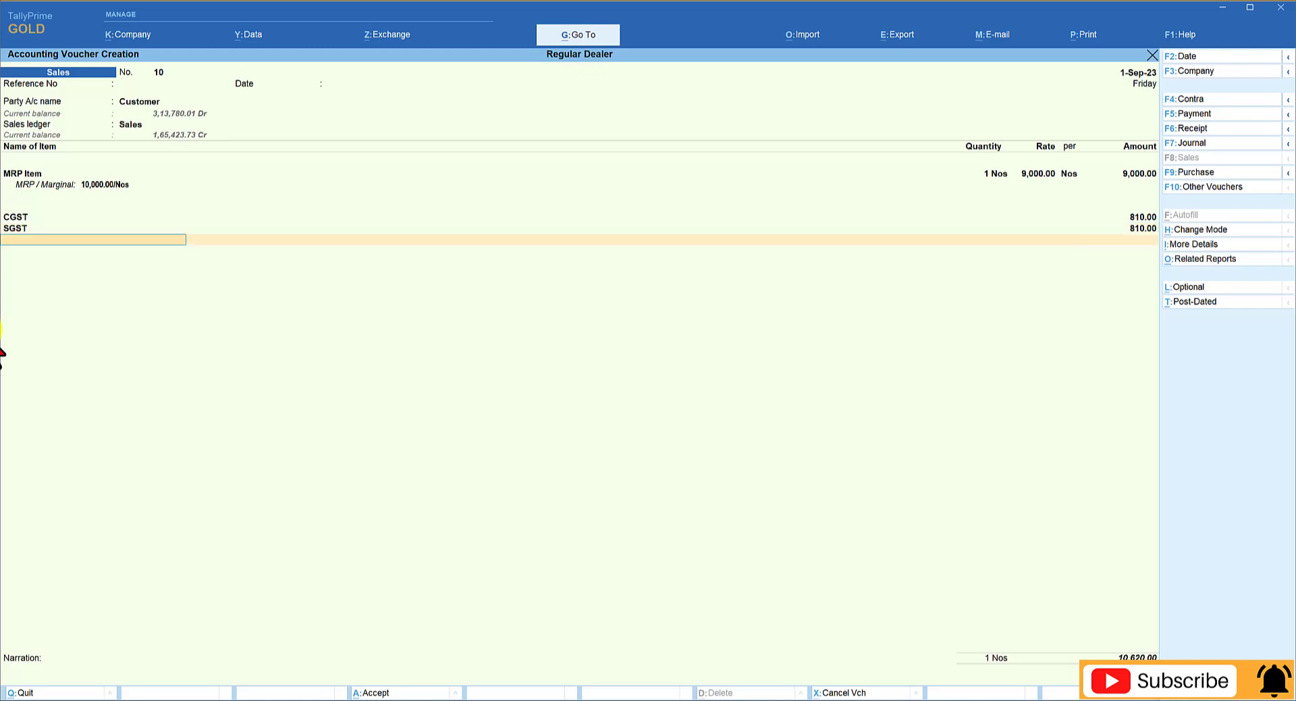
key("Return")
key("Return")
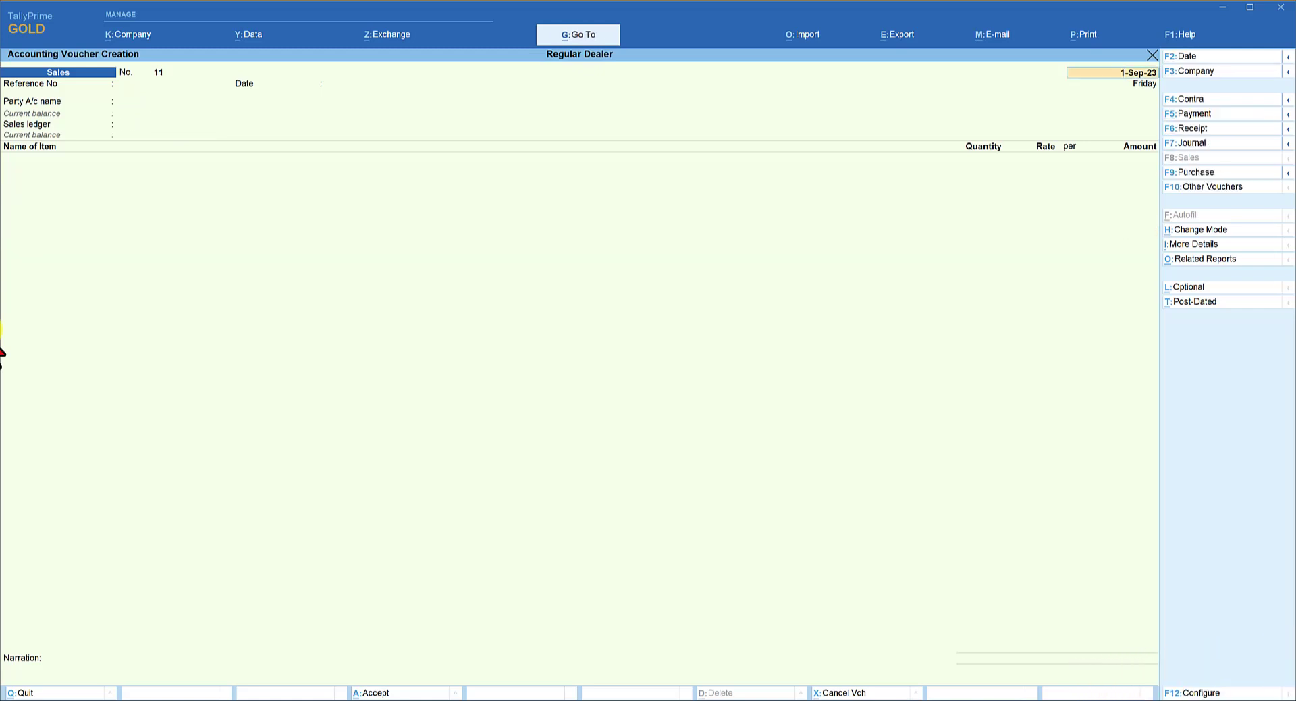
Reopen the saved sales voucher, set Show MRP/Marginal to Yes in its print configuration, and preview the tax invoice.
key("Page_Up")
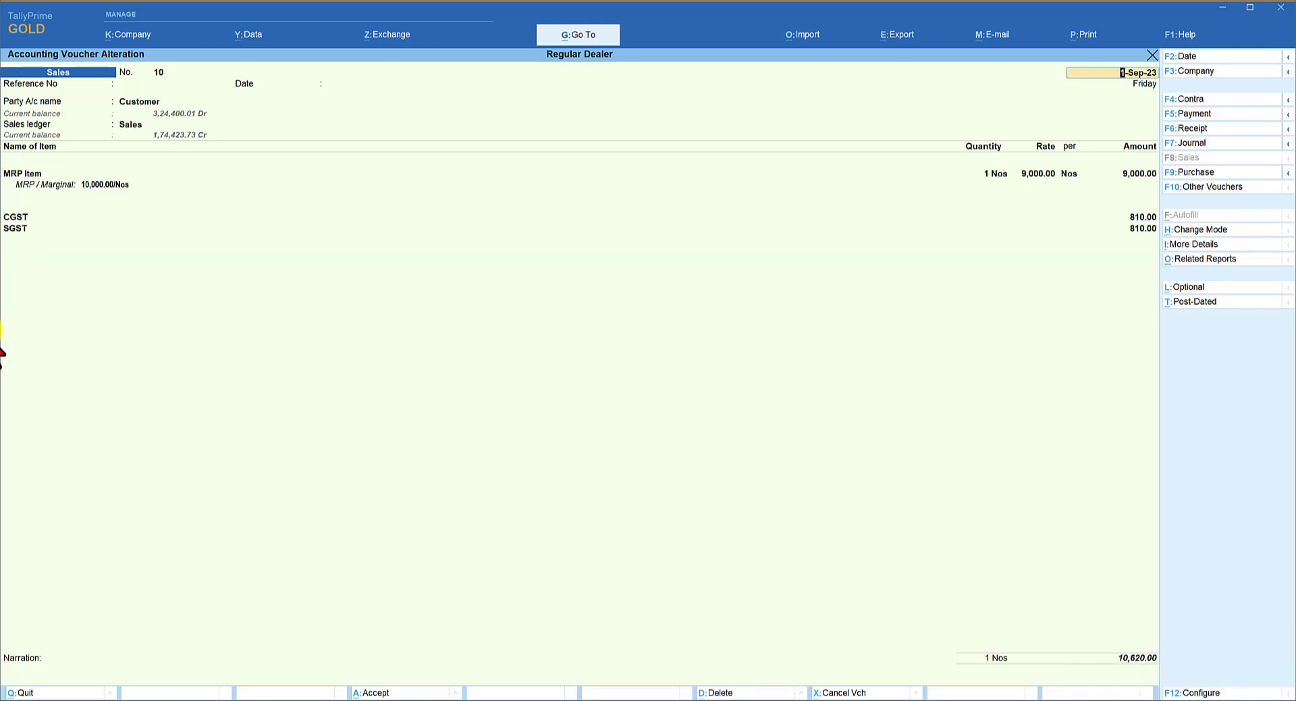
key("alt+p")
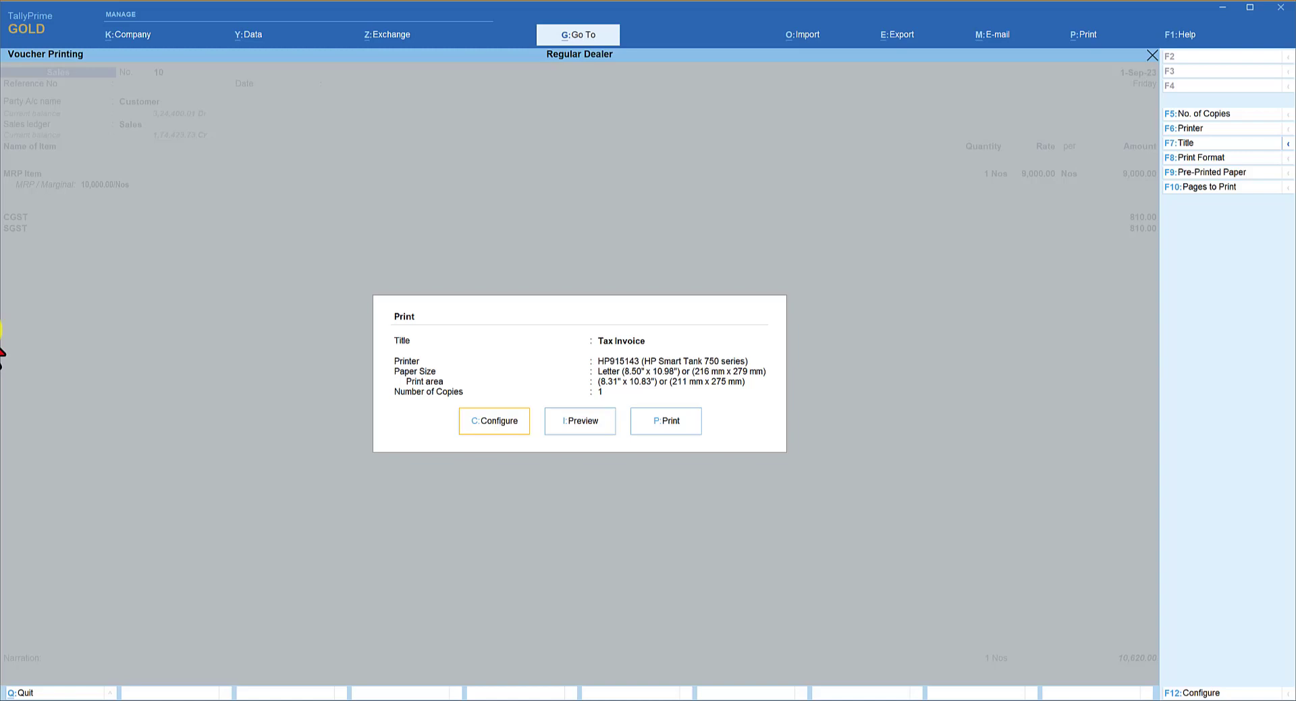
key("c")
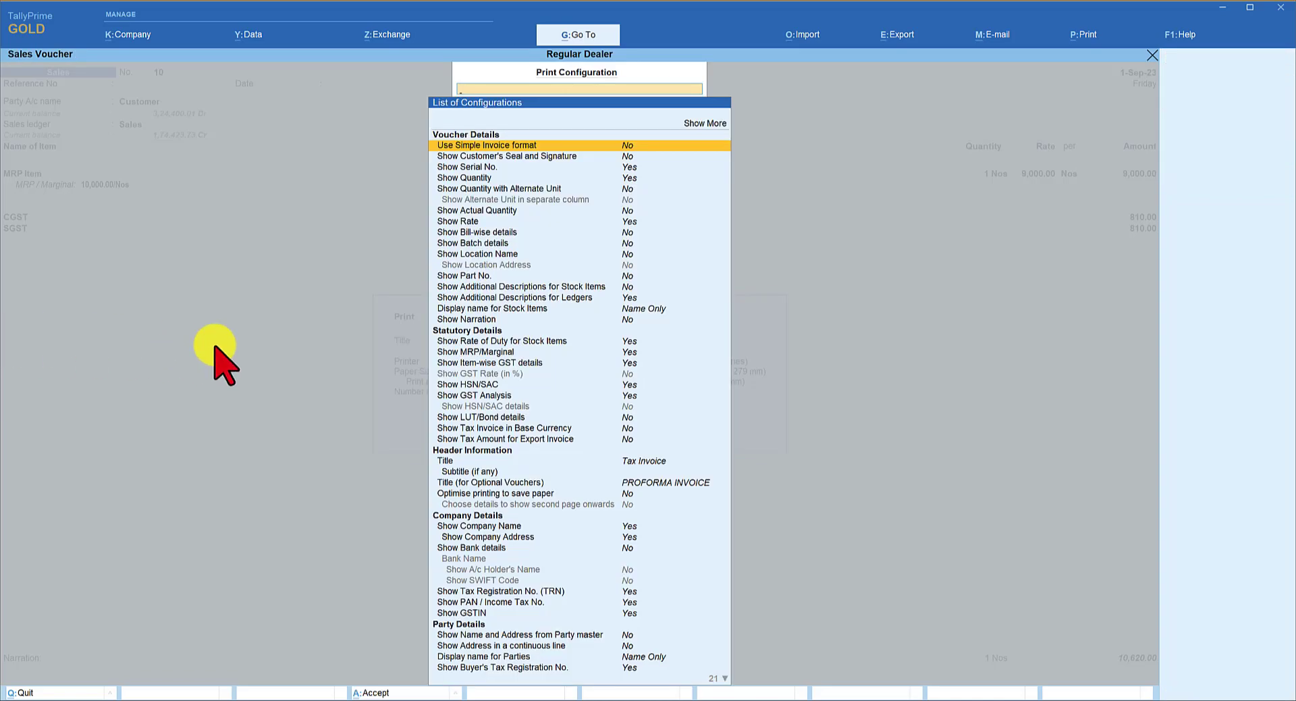
left_click(463, 352)
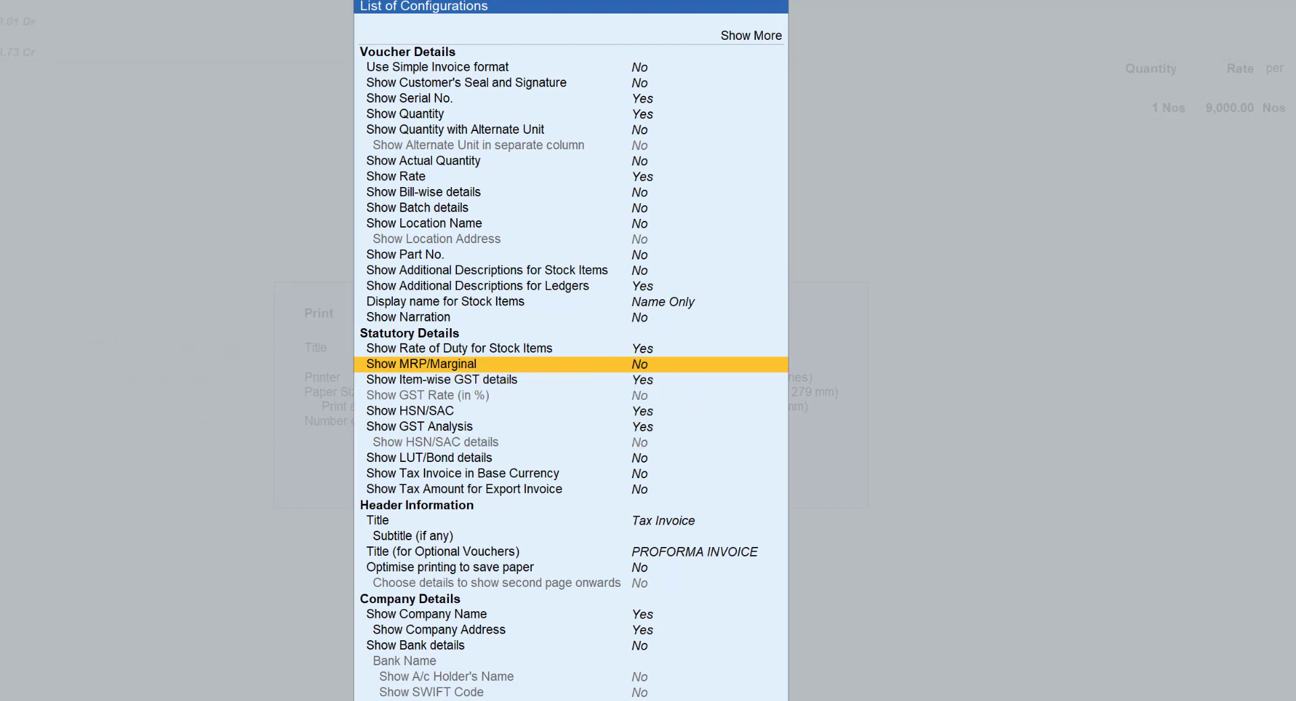
key("y")
key("Escape")
key("Right")
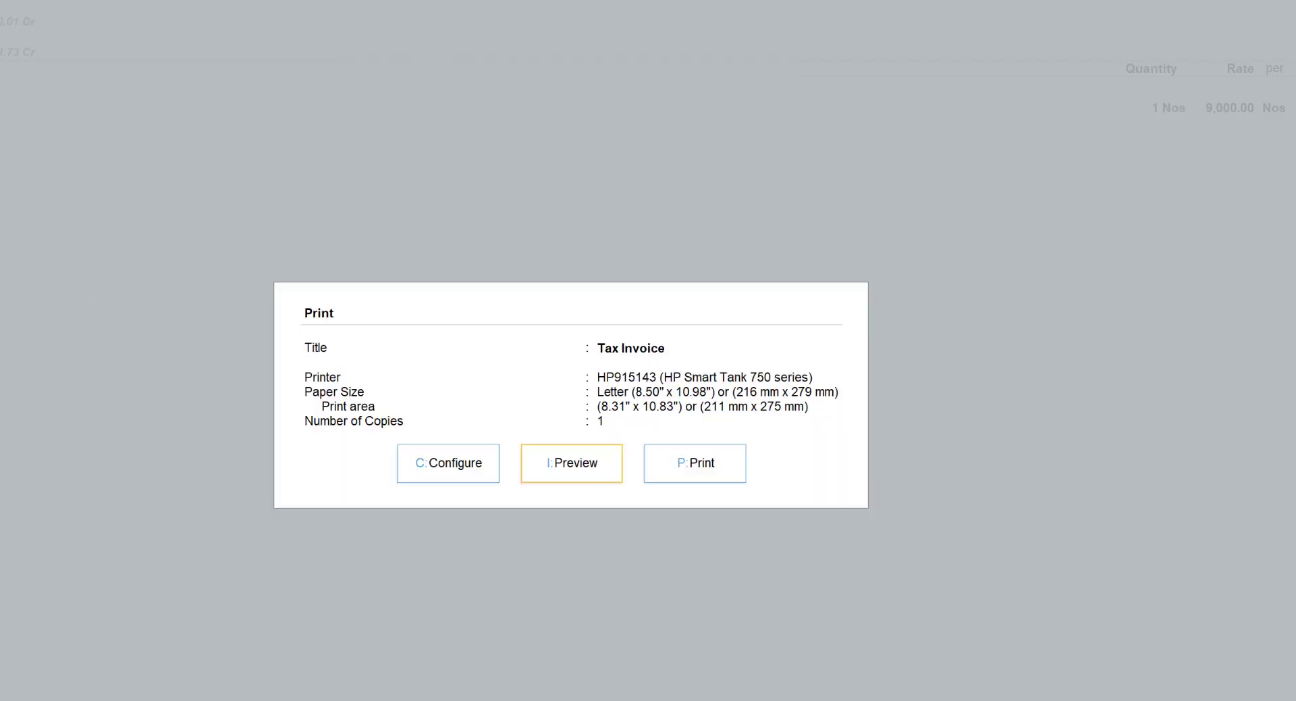
key("Return")
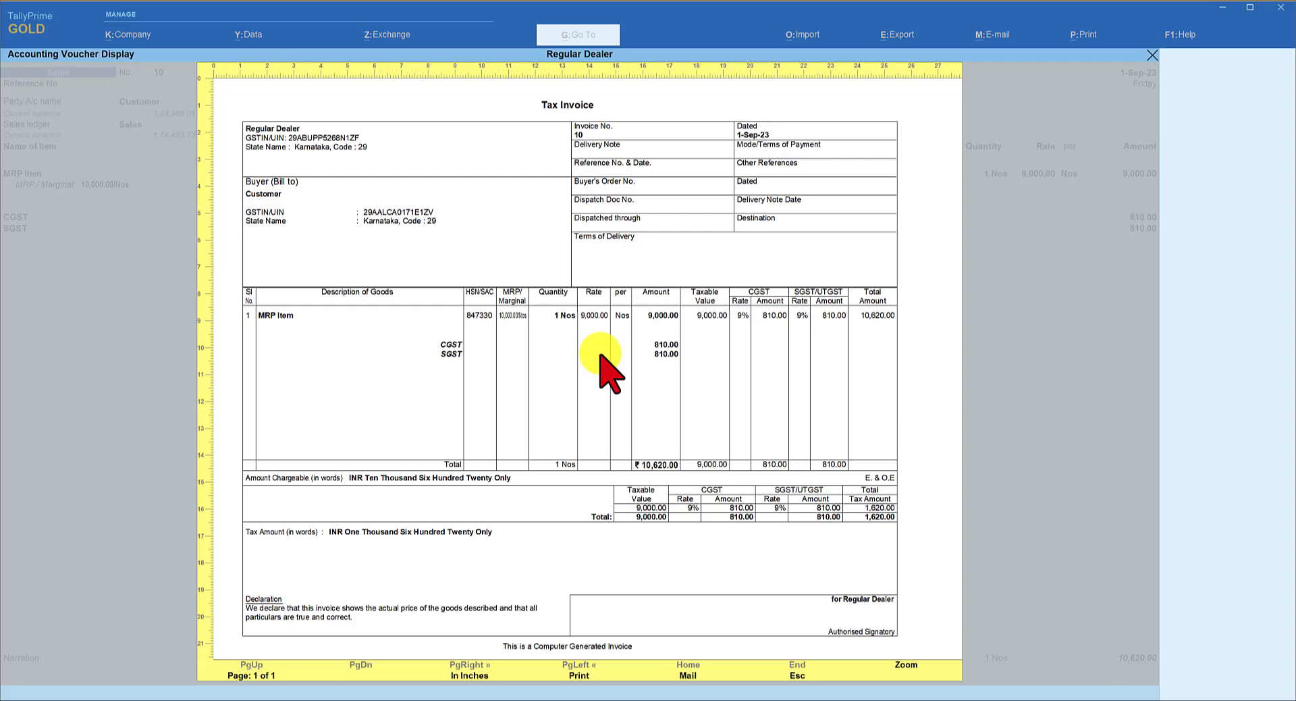
key("Escape")
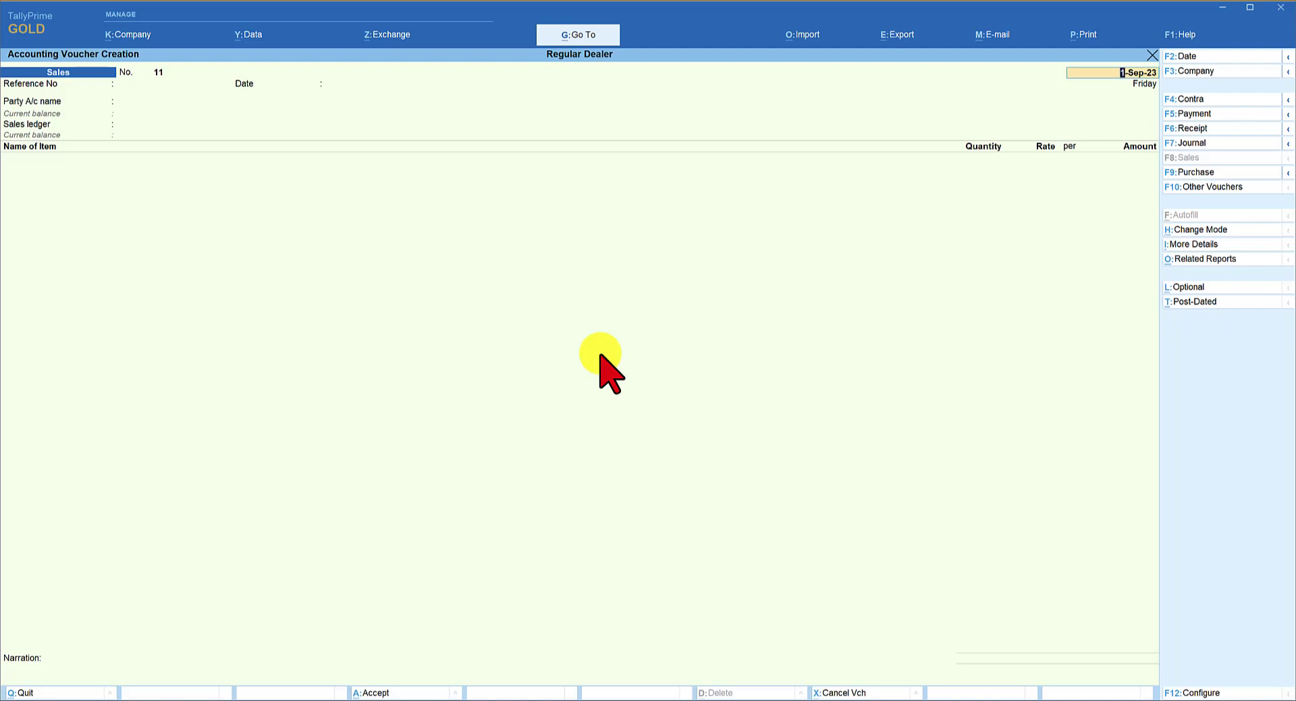
Set Provide Rate Inclusive of Tax for Stock Items to Yes in the sales voucher configuration.
key("F12")
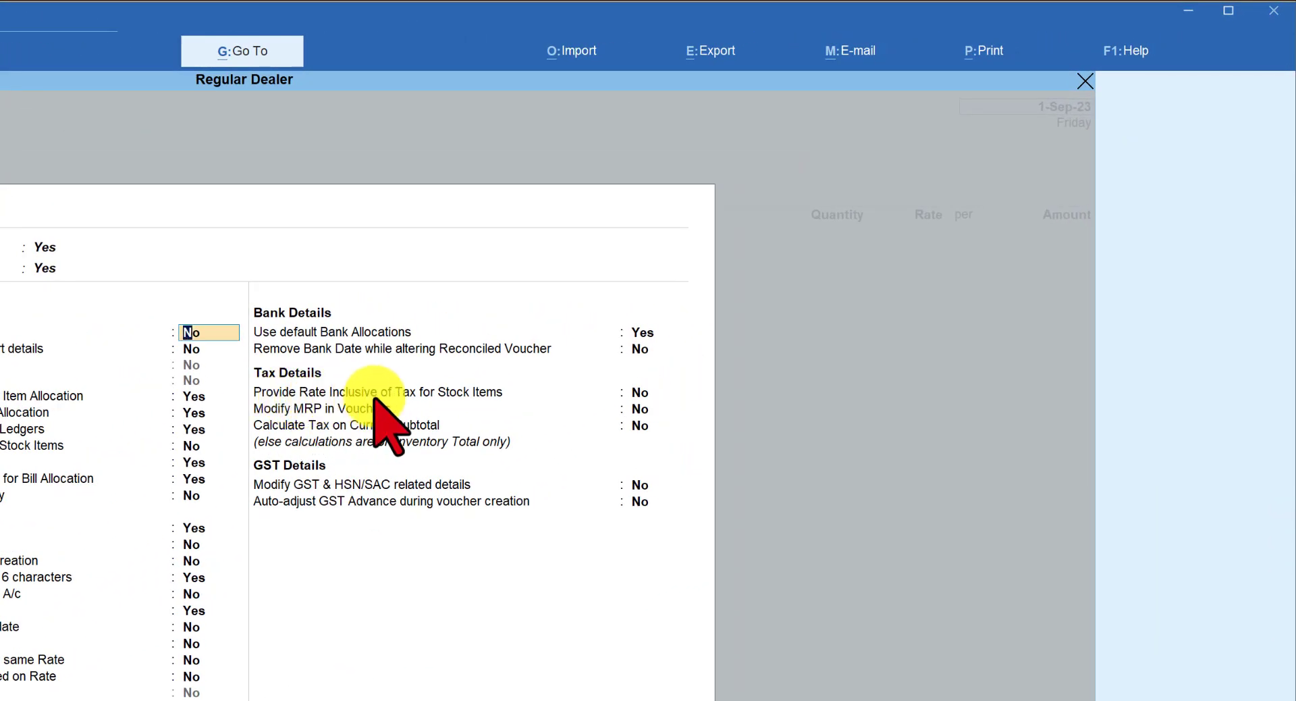
left_click(640, 393)
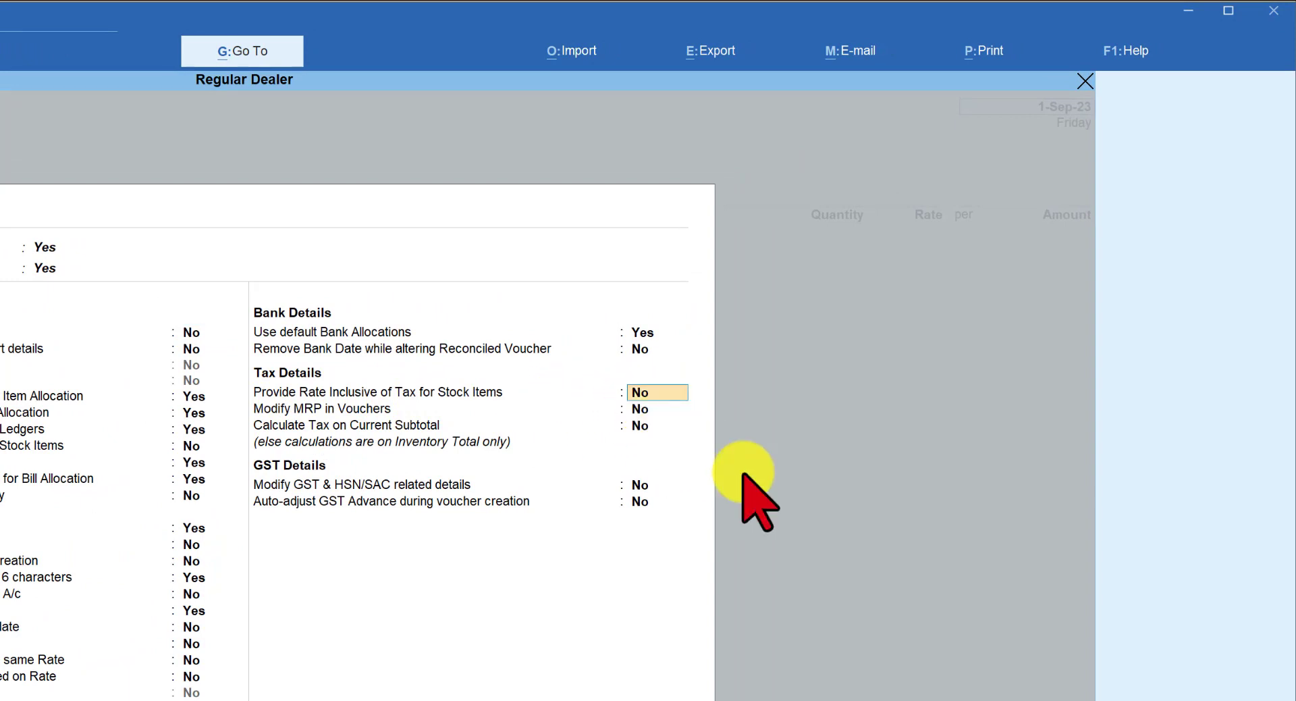
key("y")
key("Return")
key("ctrl+a")
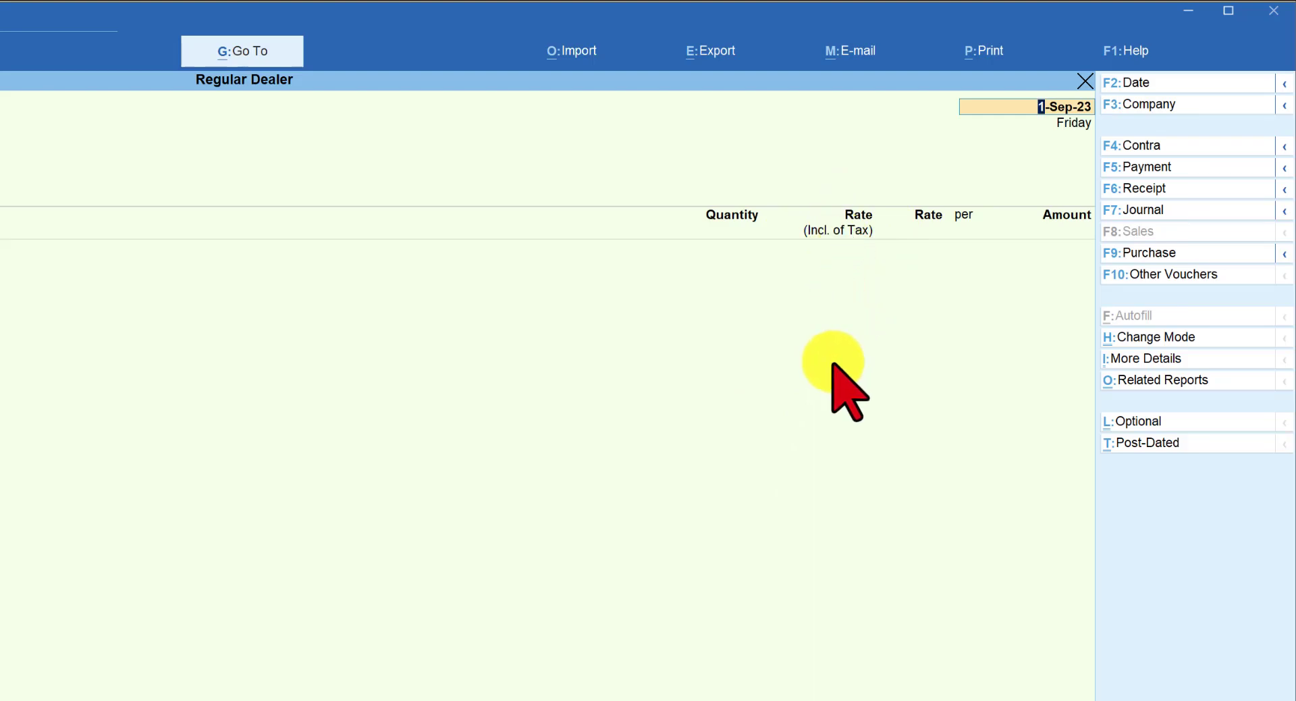
Enter a sale of 1 Nos of MRP Item to Customer at a tax-inclusive rate of 10,000, using the Sales ledger.
key("Return")
key("Return")
key("Return")
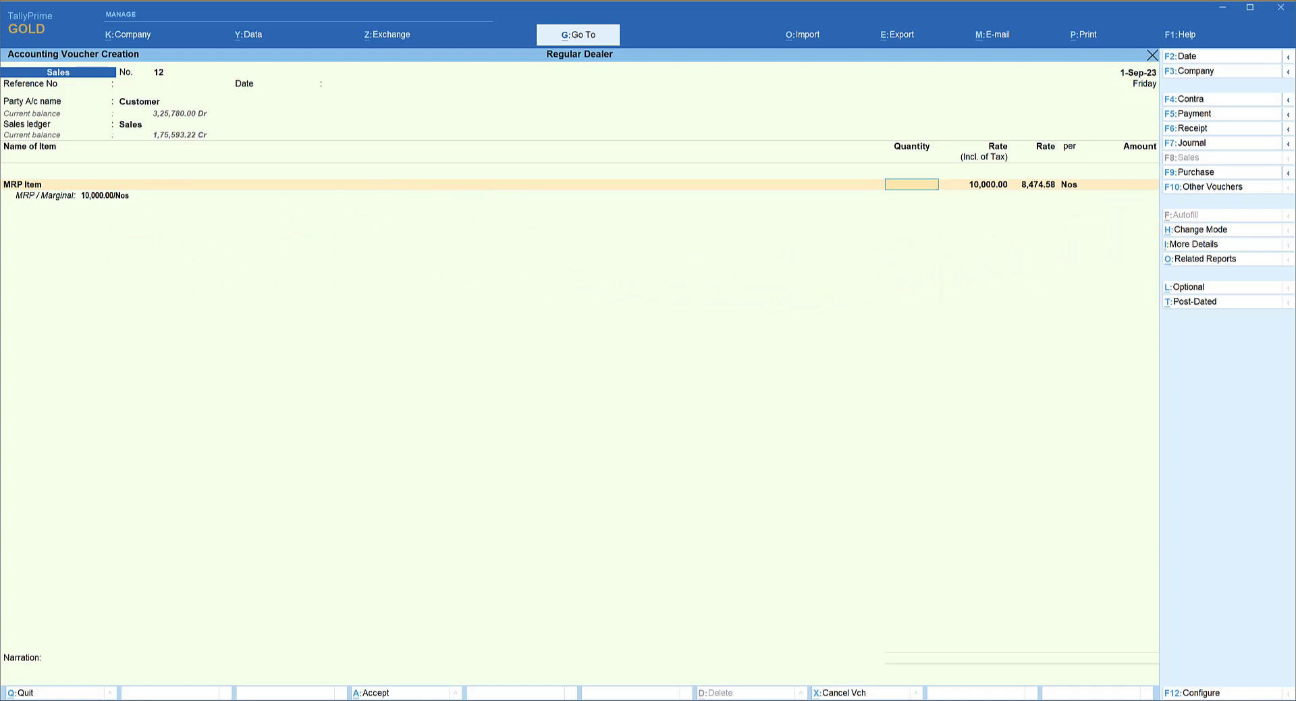
key("Return")
key("Return")
key("Return")
key("Return")
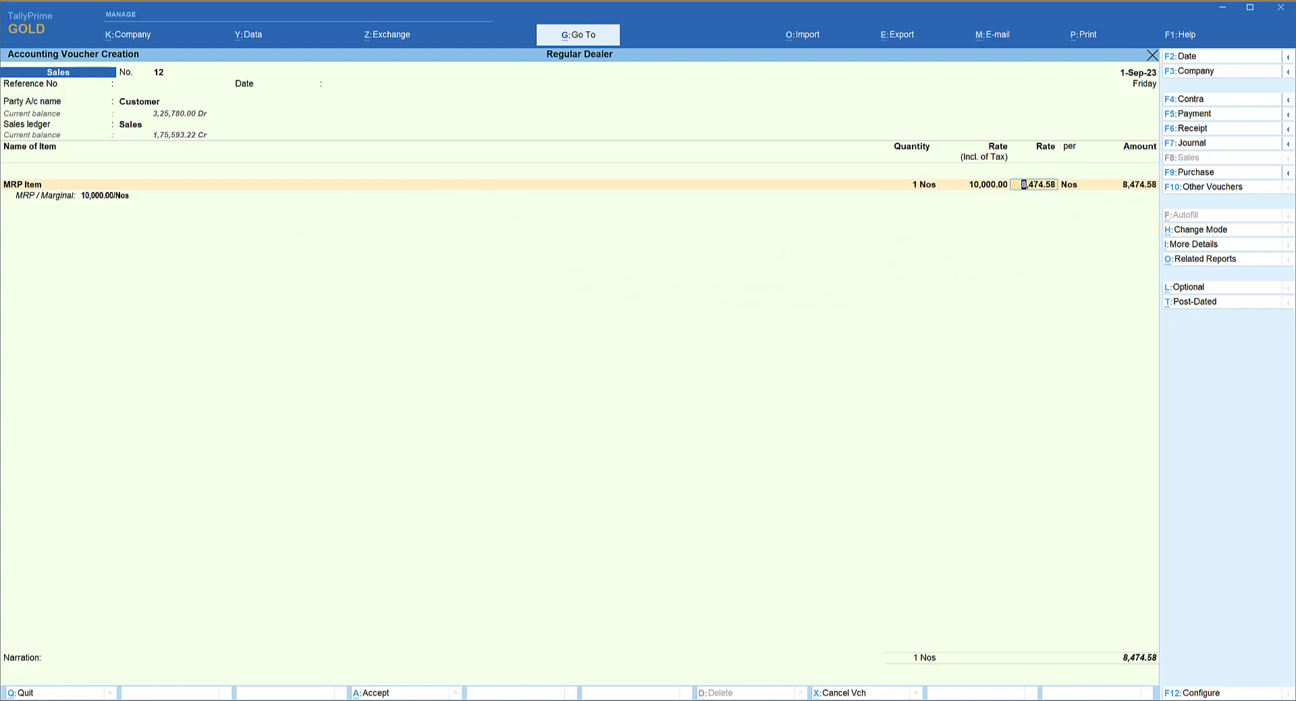
key("Return")
key("Return")
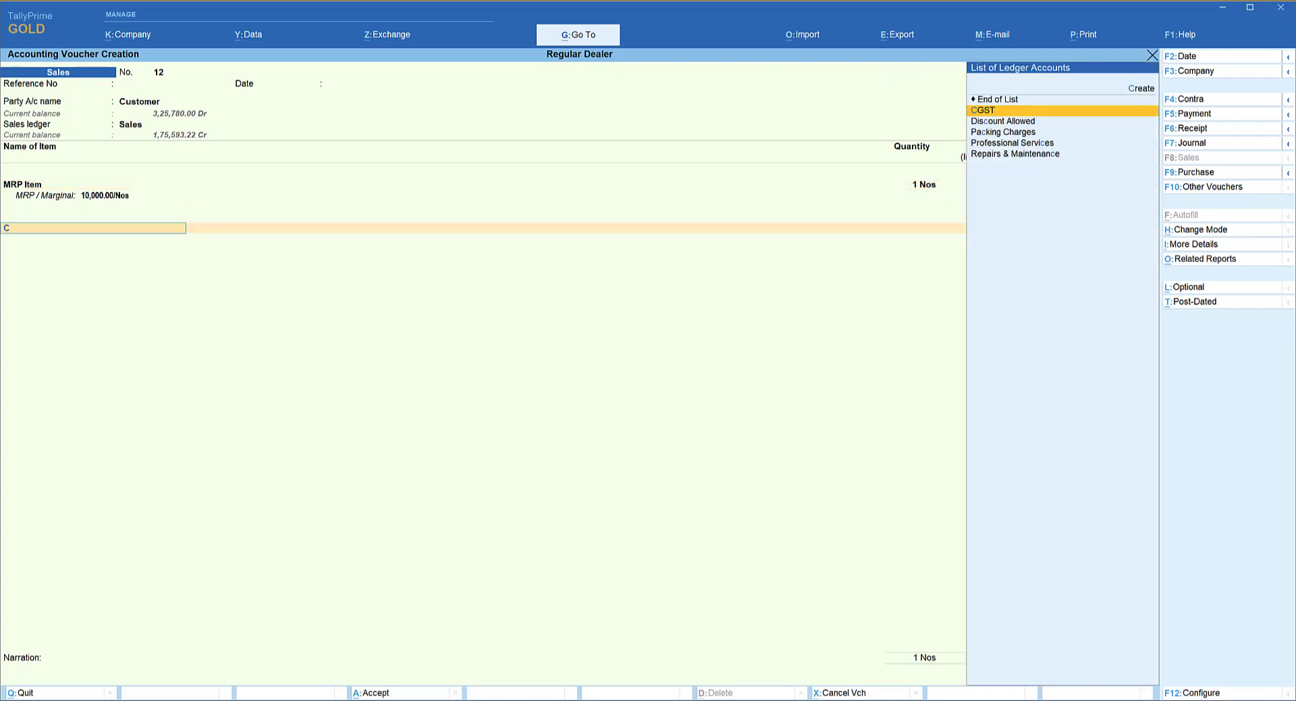
Complete the tax-inclusive MRP sale with the CGST and SGST ledgers and save the voucher.
type("cgst")
key("Return")
key("Return")
key("Return")
type("sgst")
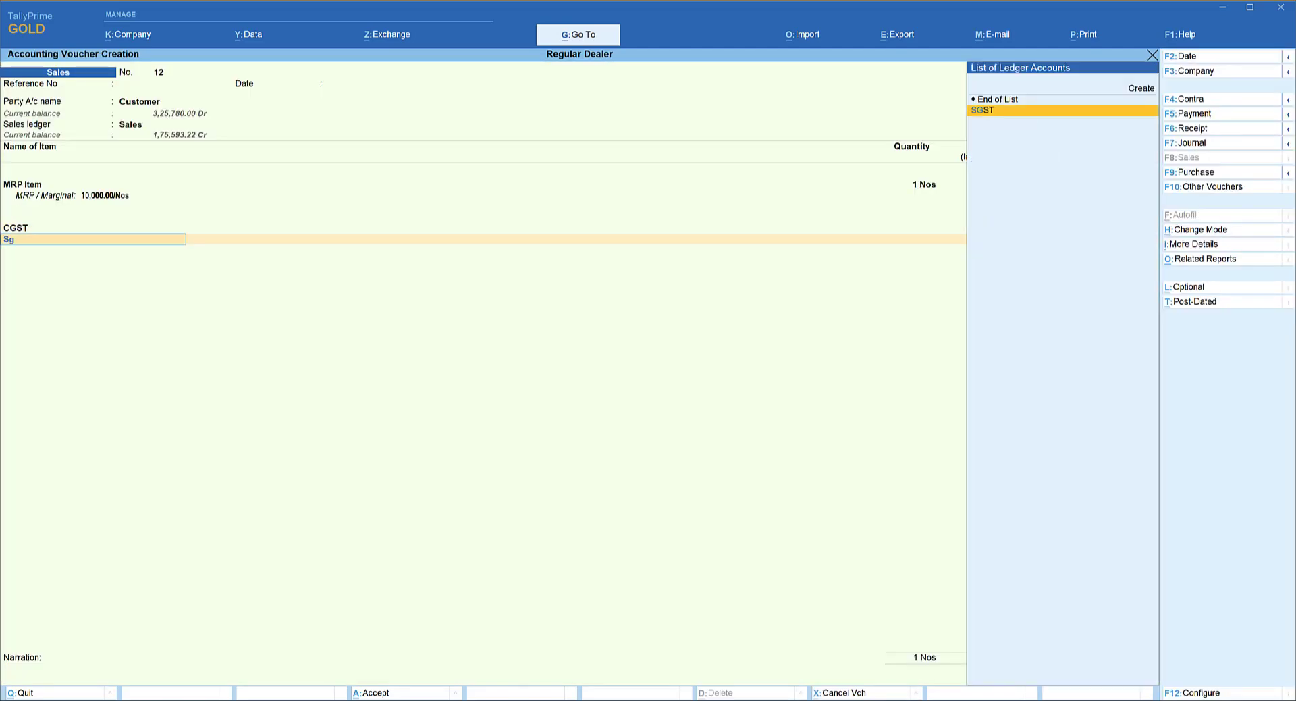
key("Return")
key("Return")
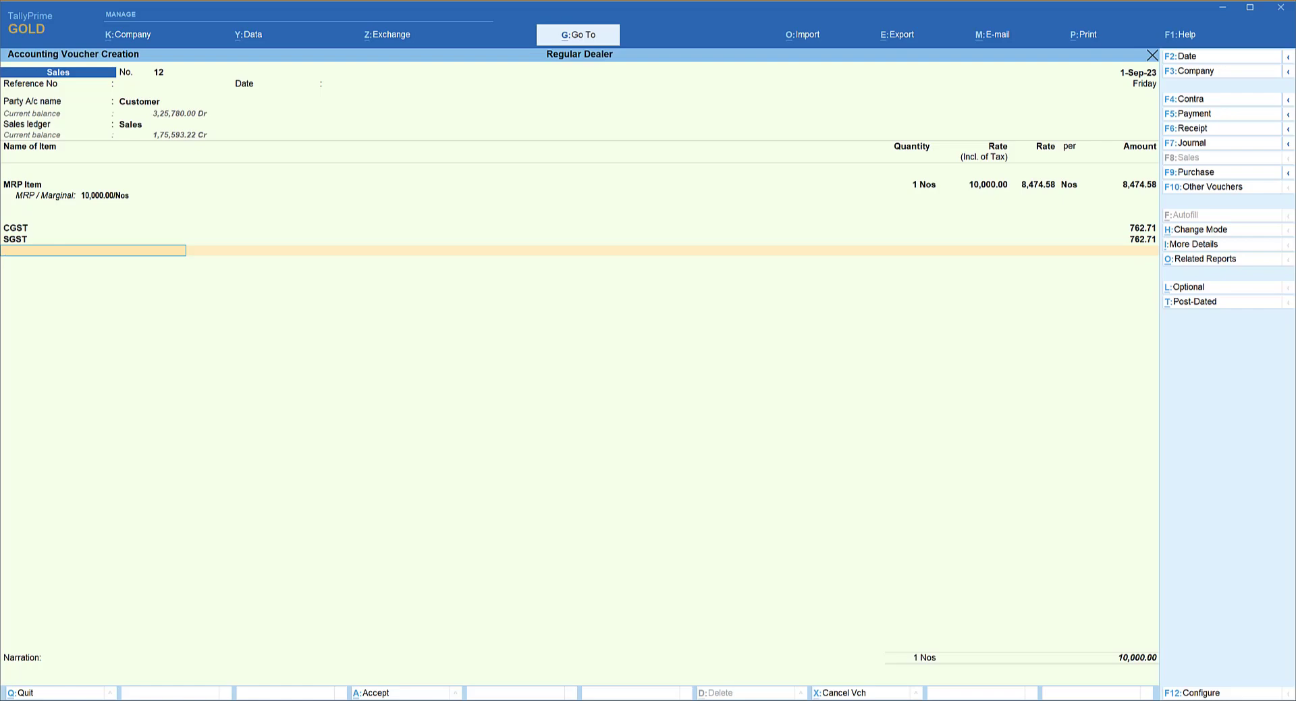
key("ctrl+a")
Reopen the saved tax-inclusive sales voucher, review the statutory details in its print configuration, and preview the tax invoice.
key("Page_Up")
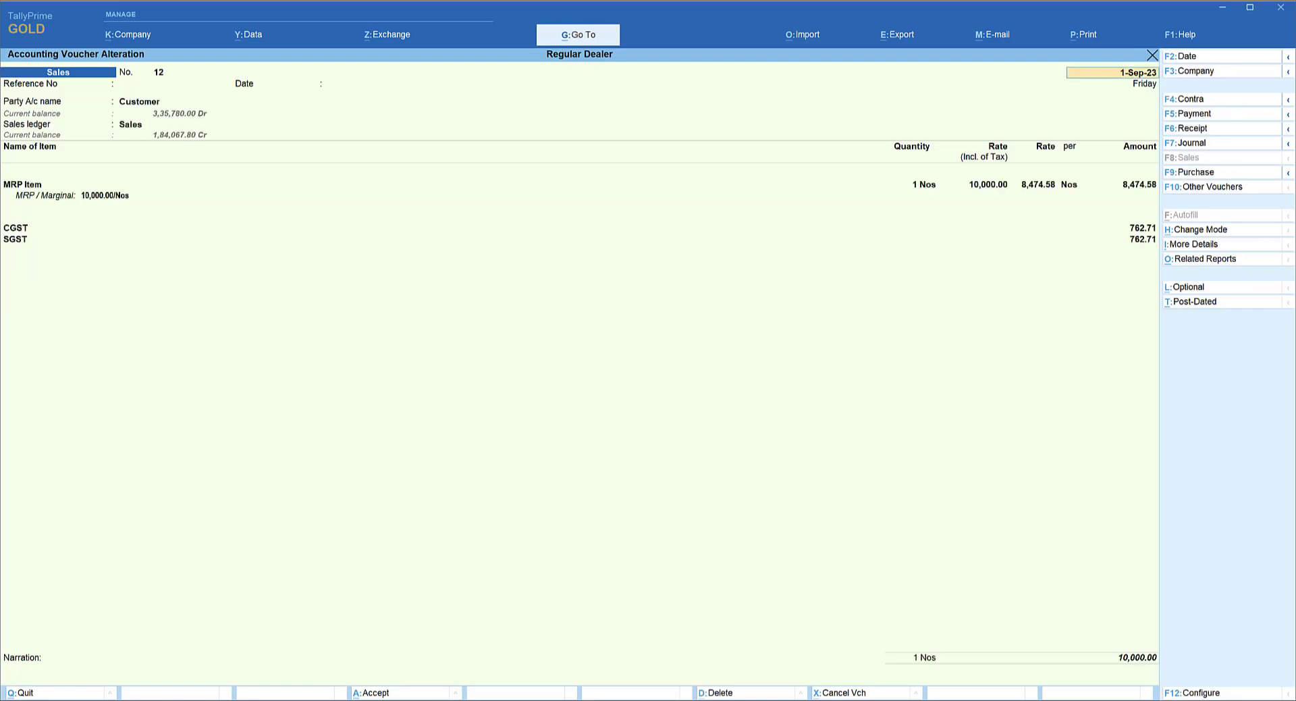
key("alt+p")
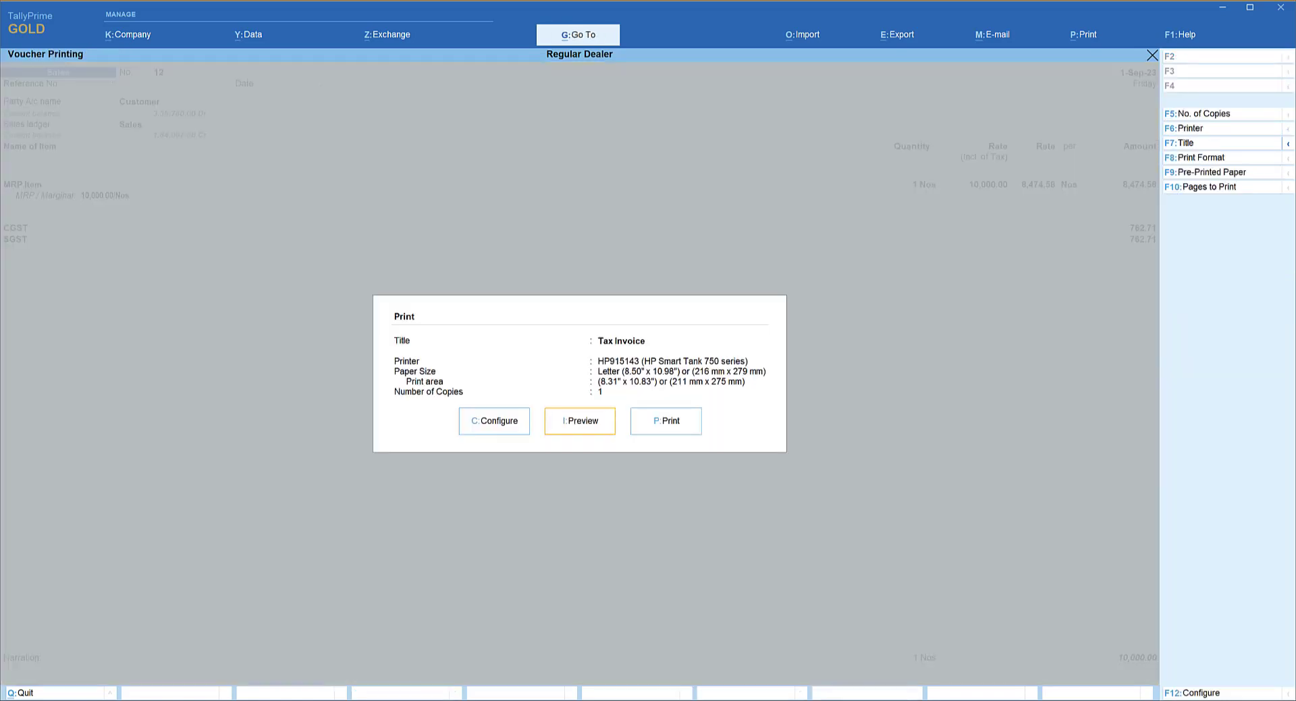
key("c")
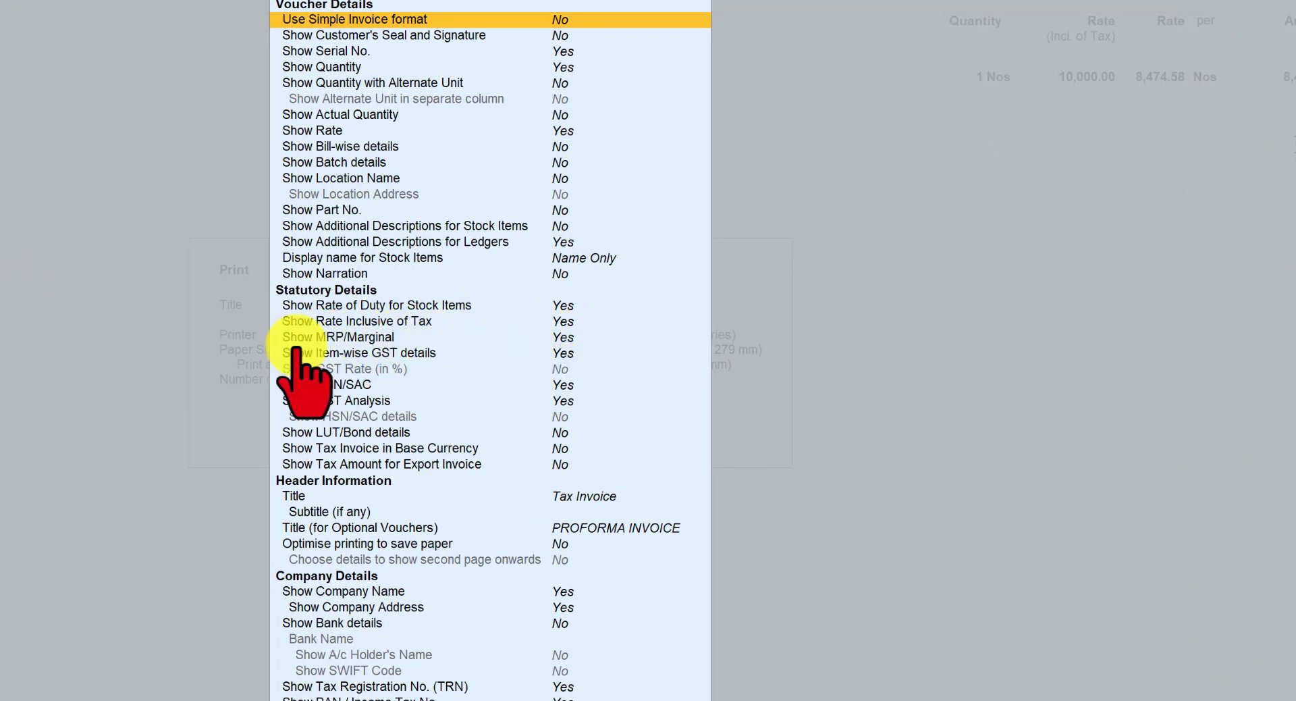
key("Escape")
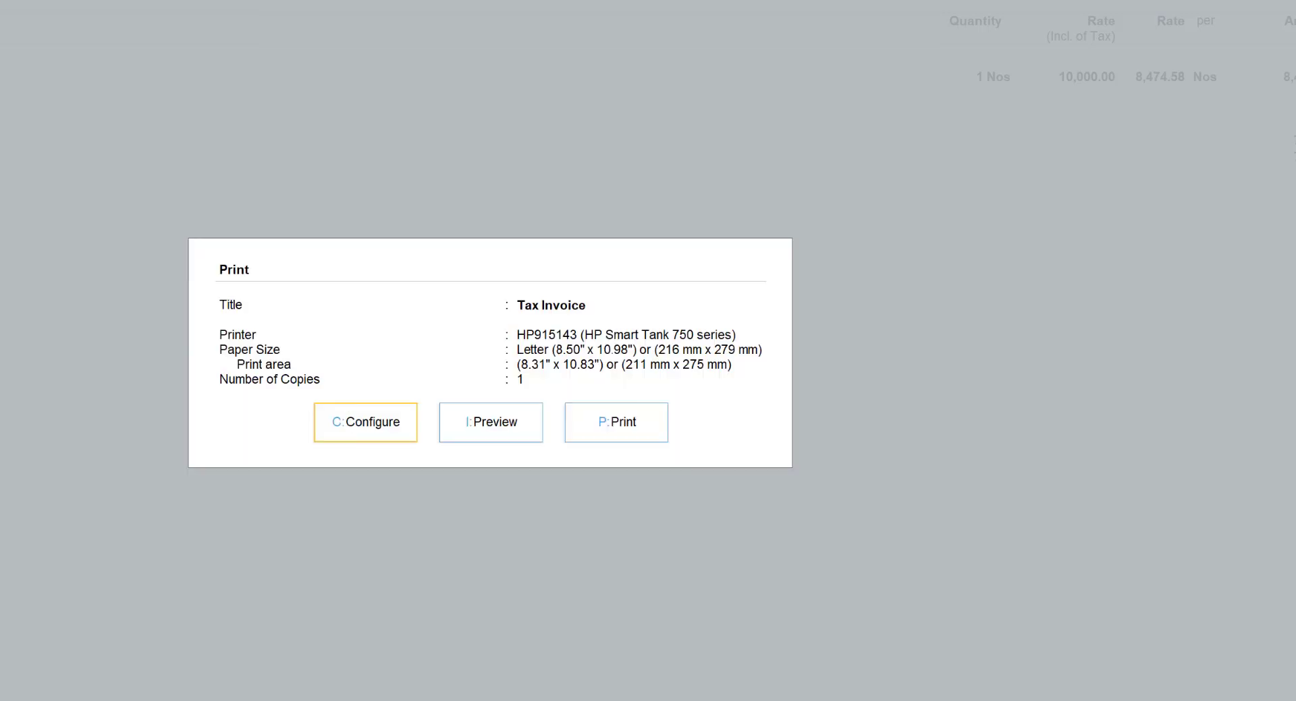
key("Right")
key("Return")
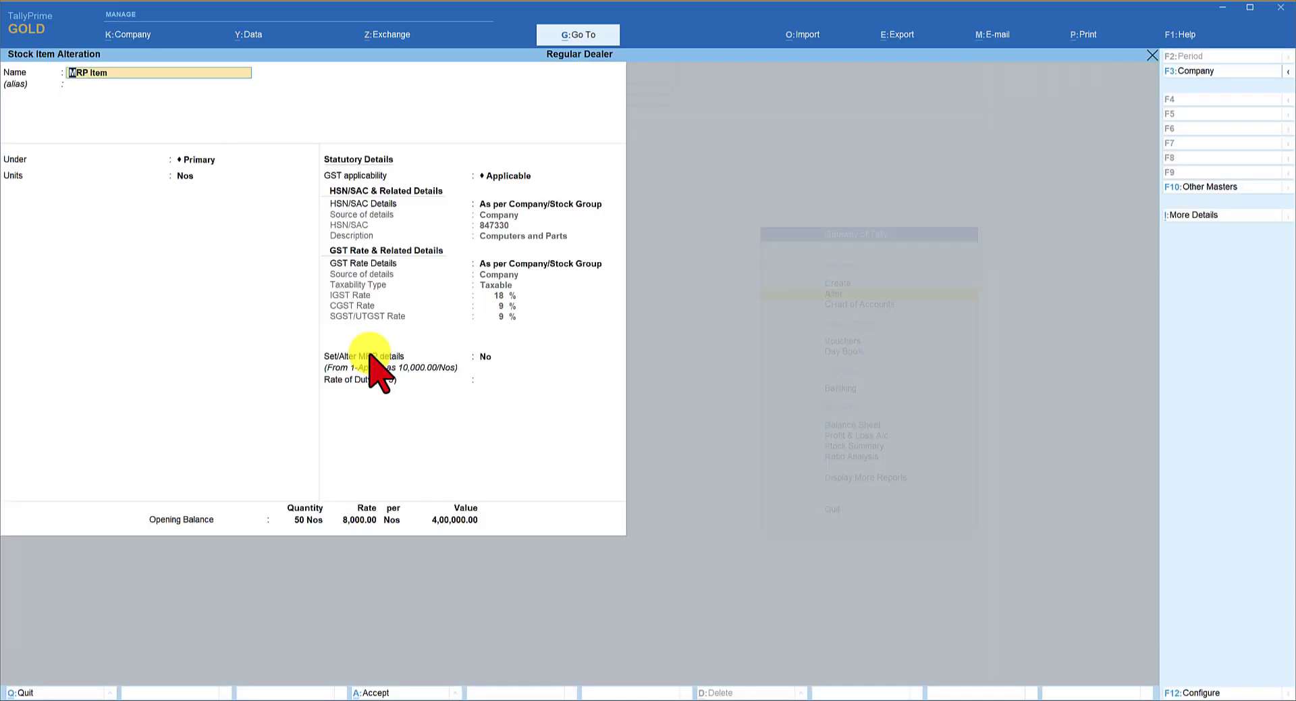
Set Set/Alter MRP details to Yes for MRP Item, keep Allow MRP modification in voucher at Yes, and save the stock item.
left_click(503, 368)
type("y")
key("Return")
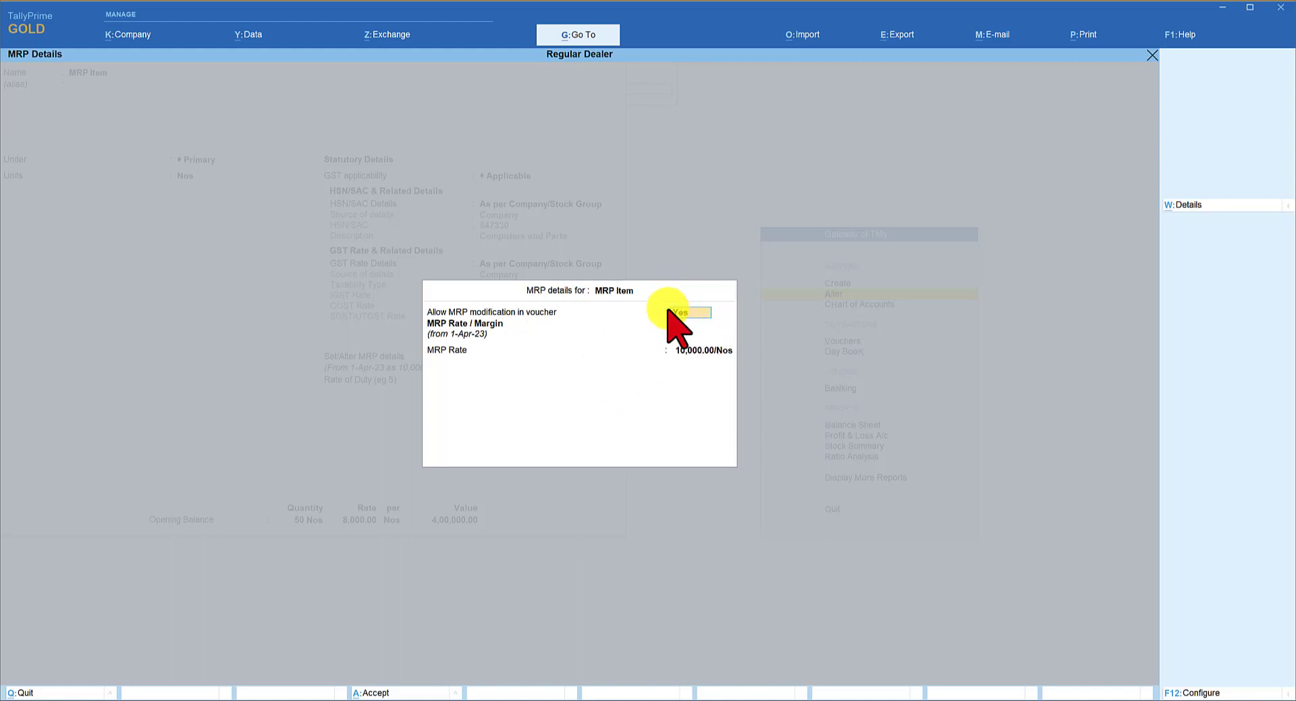
key("ctrl+a")
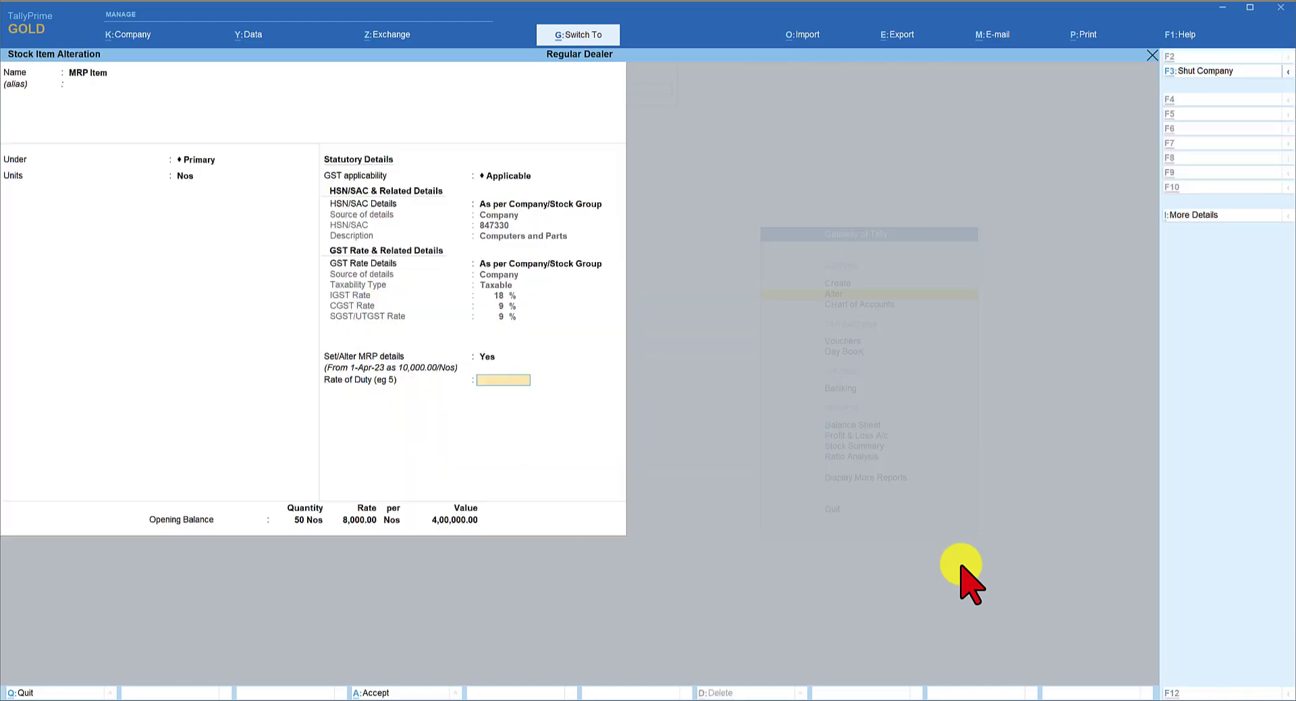
key("ctrl+a")
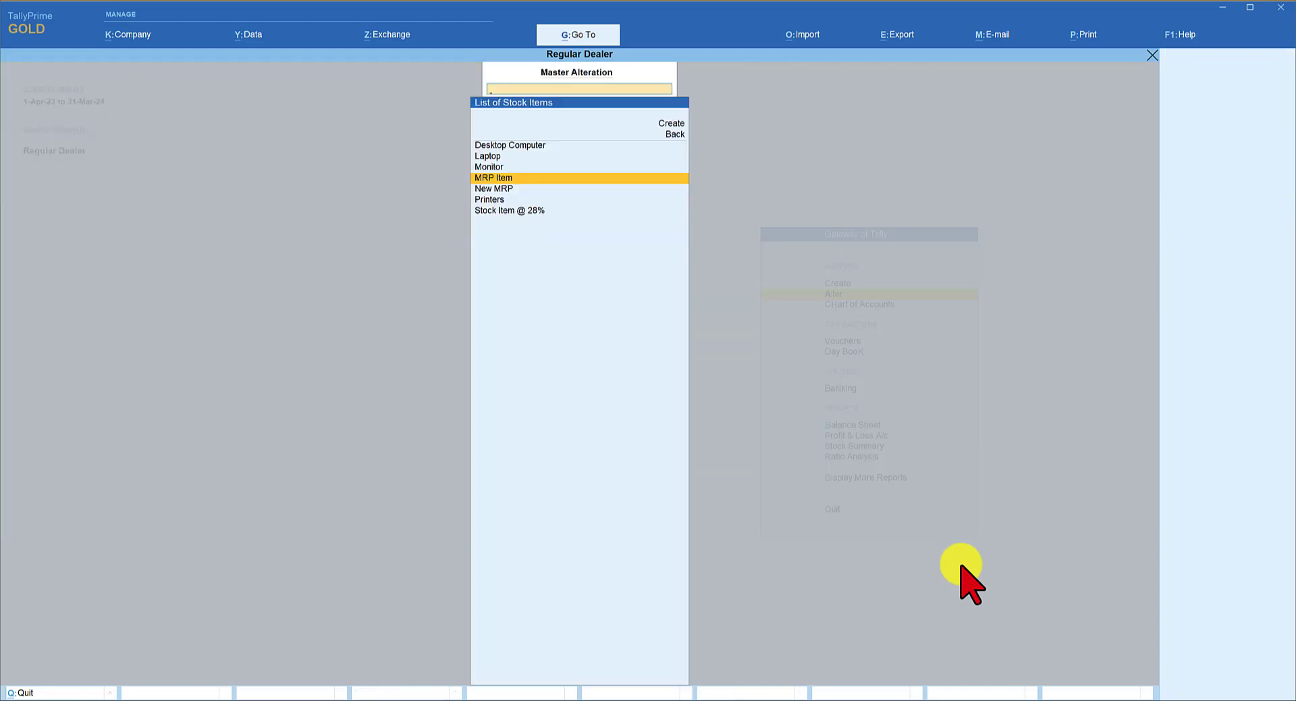
Start a new sales voucher for Customer with the Sales ledger, add MRP Item, and set its MRP/Marginal rate to 12,000.
key("Escape")
key("v")
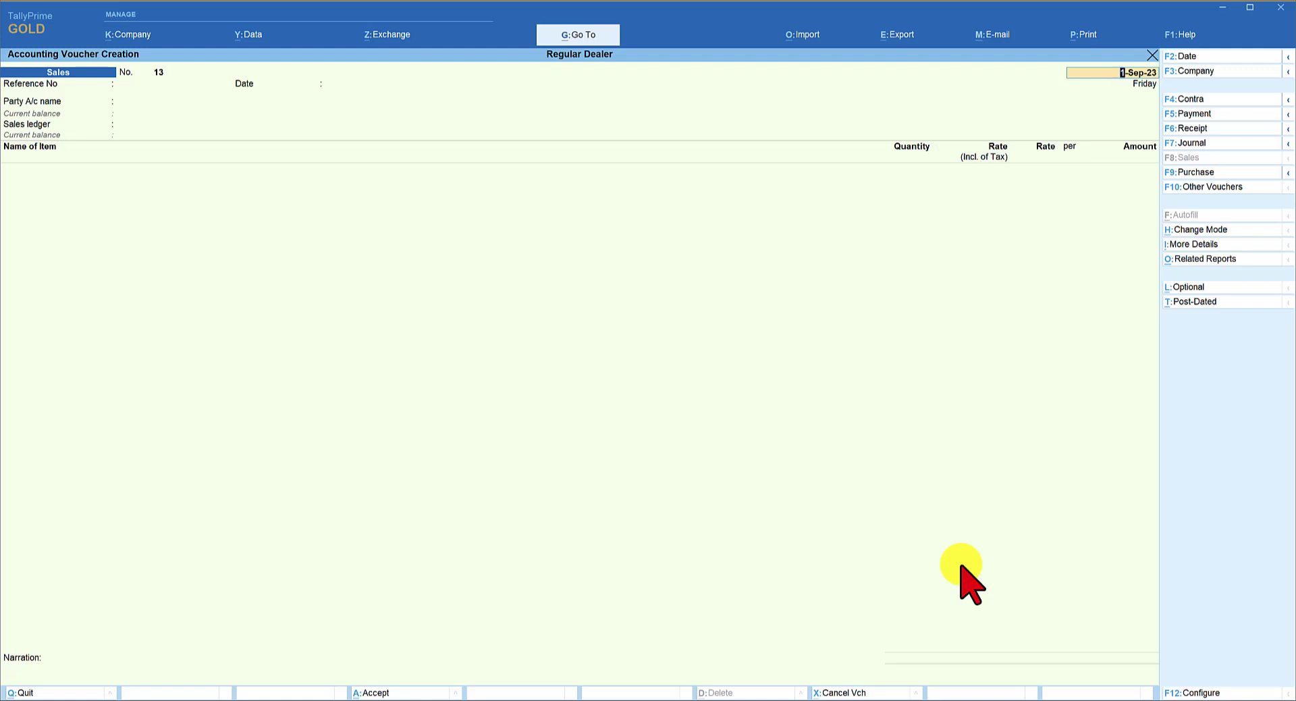
key("Return")
type("Mr")
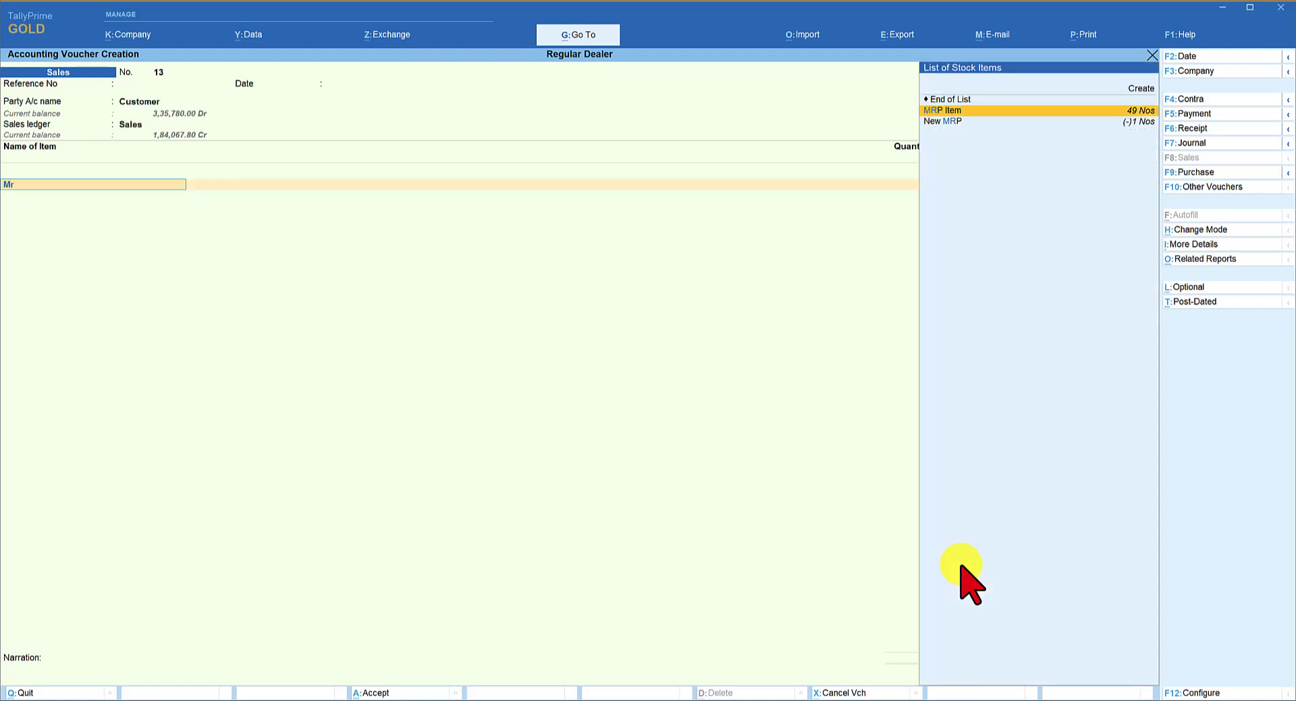
key("Return")
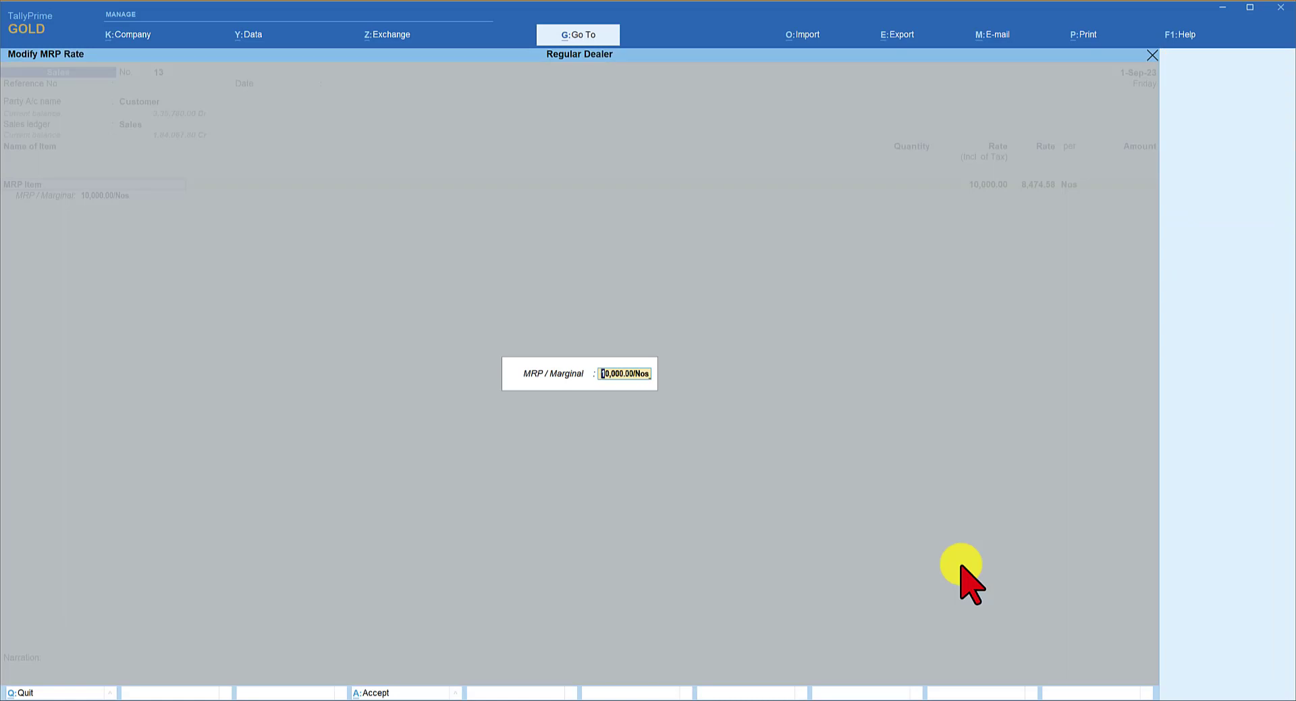
type("12000")
key("Return")
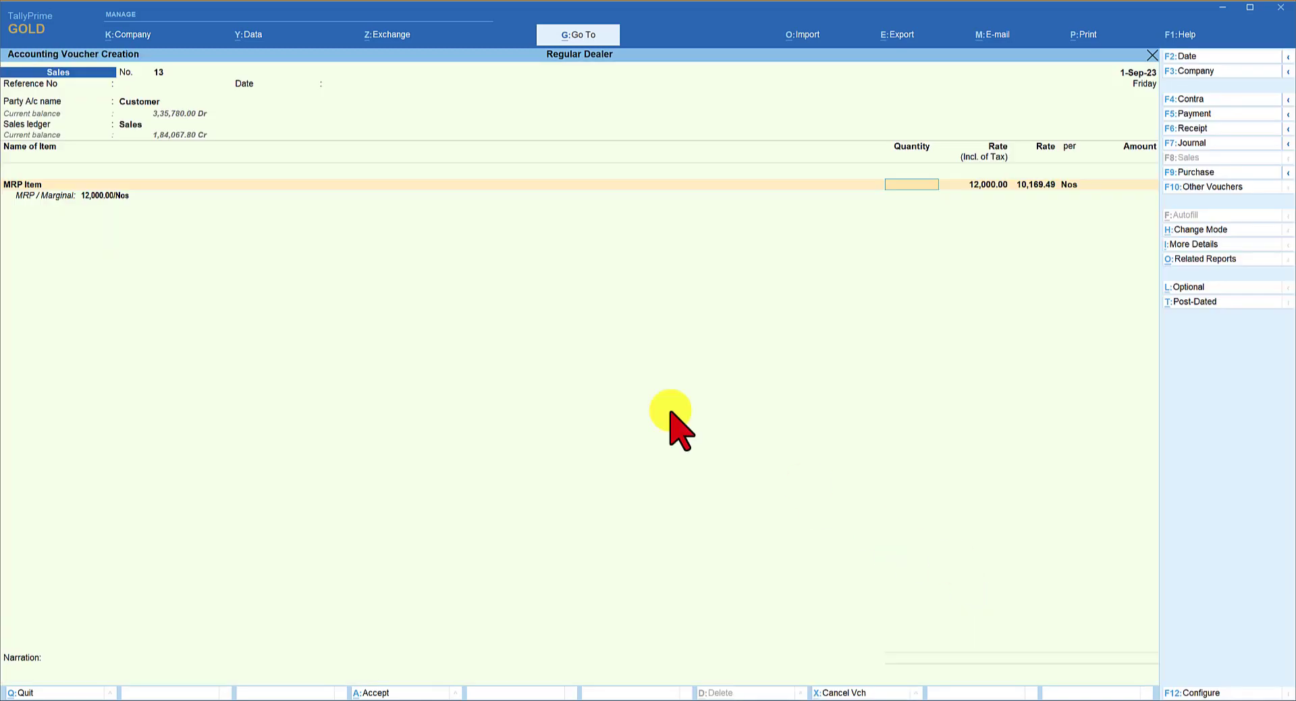